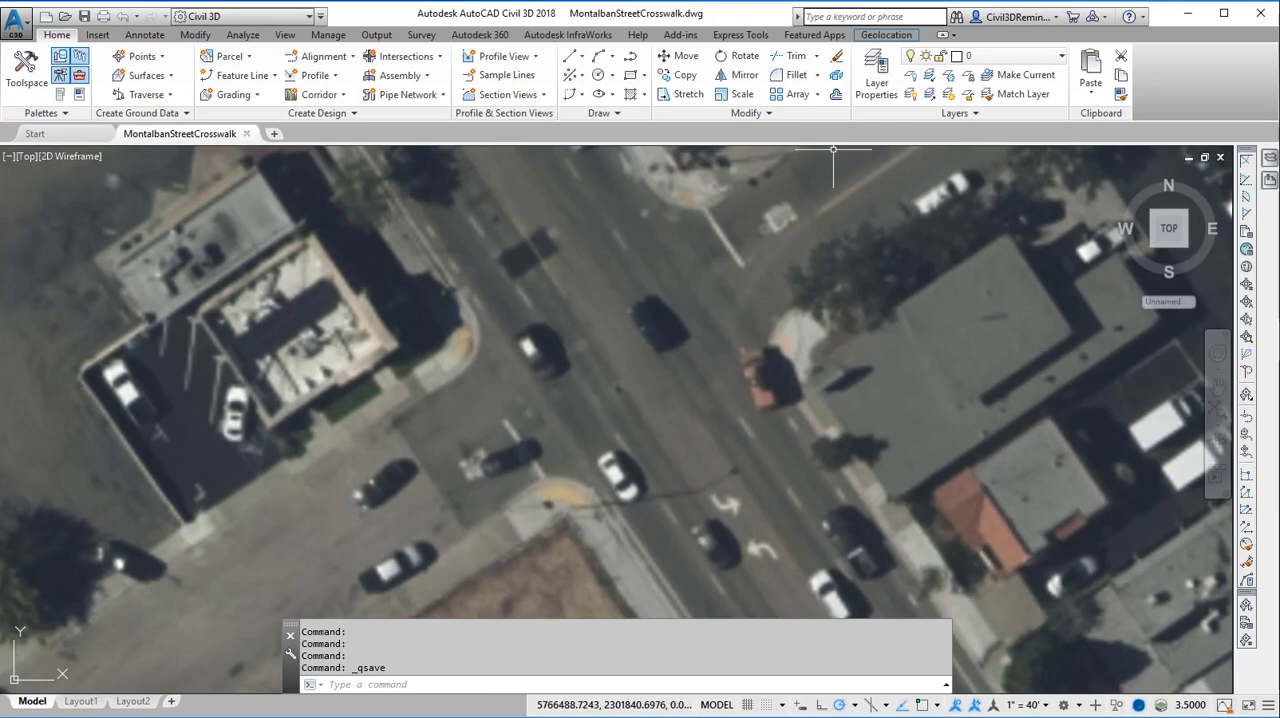
# Make C-ROAD-LINE the current layer
pyautogui.click(1052, 60)
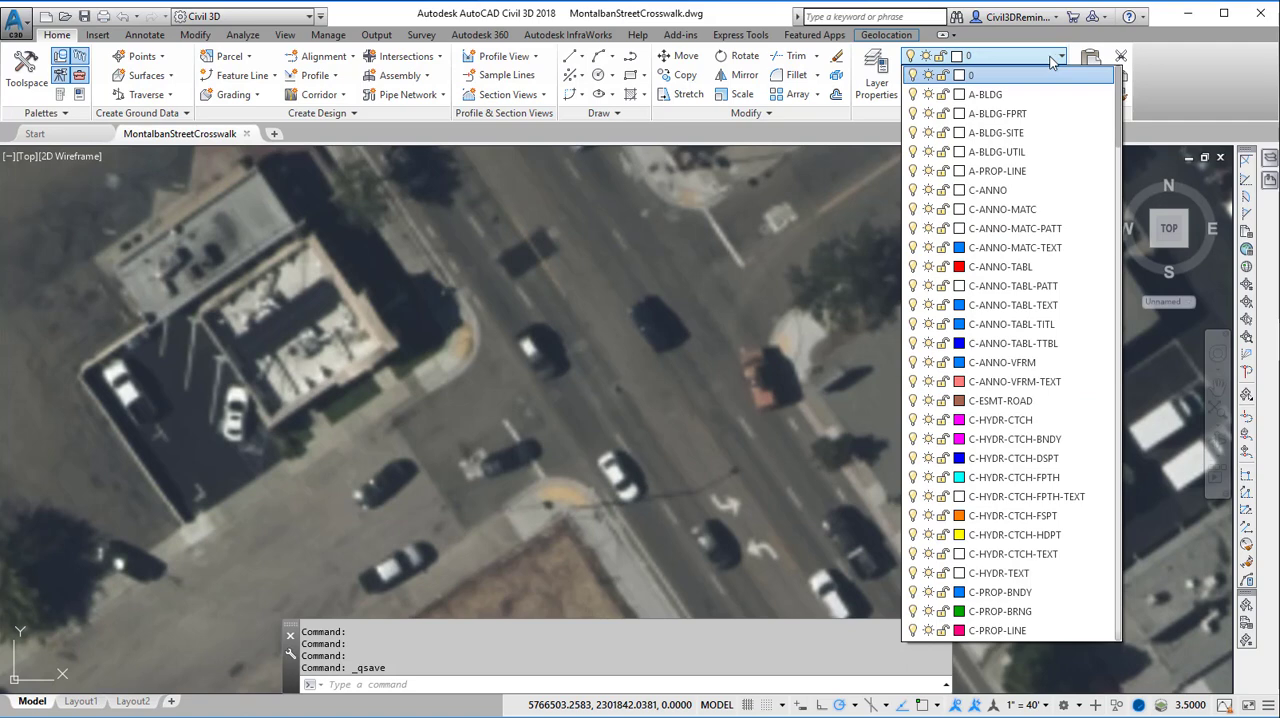
pyautogui.scroll(-6, 1113, 170)
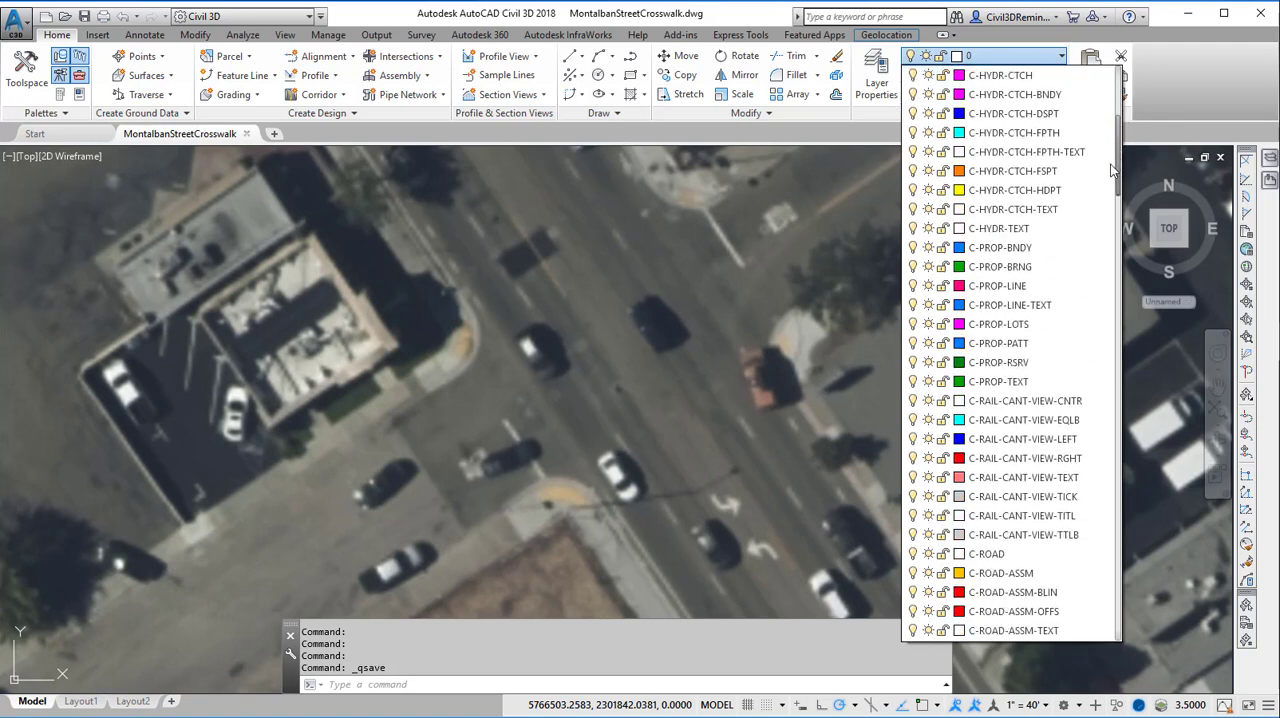
pyautogui.scroll(-4, 1113, 170)
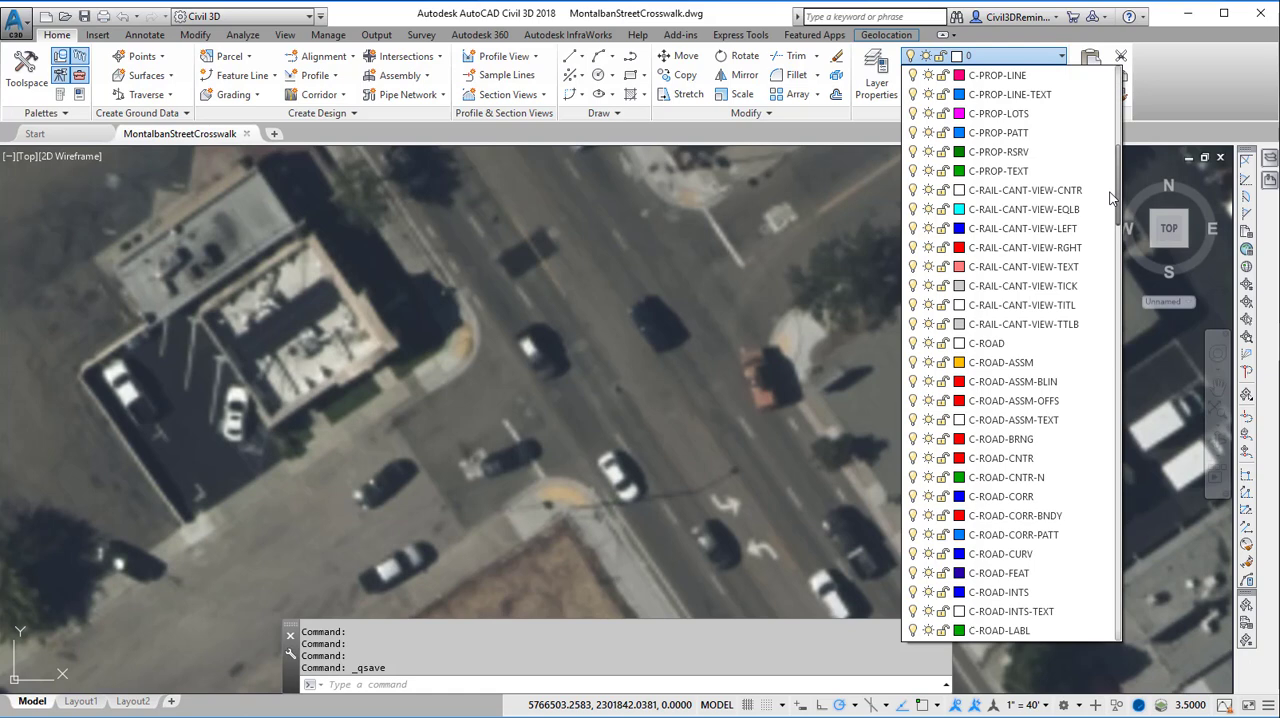
pyautogui.moveTo(1113, 197); pyautogui.dragTo(1113, 212)
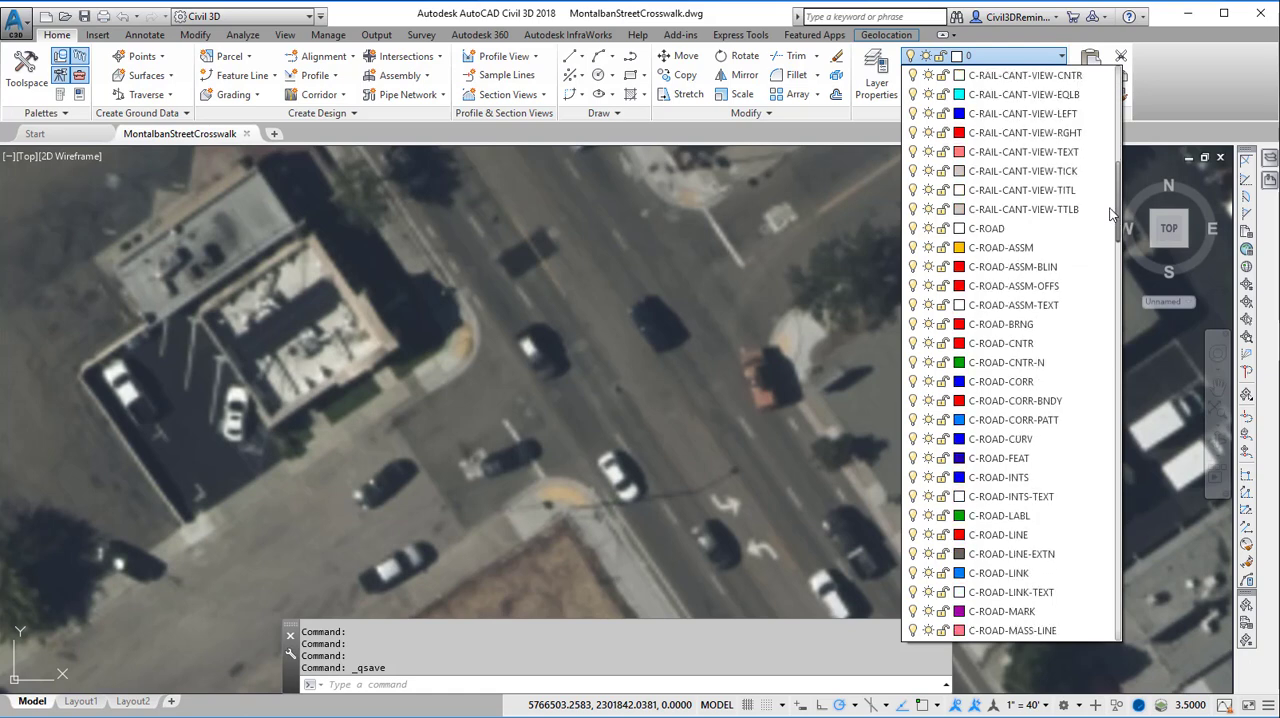
pyautogui.click(1041, 533)
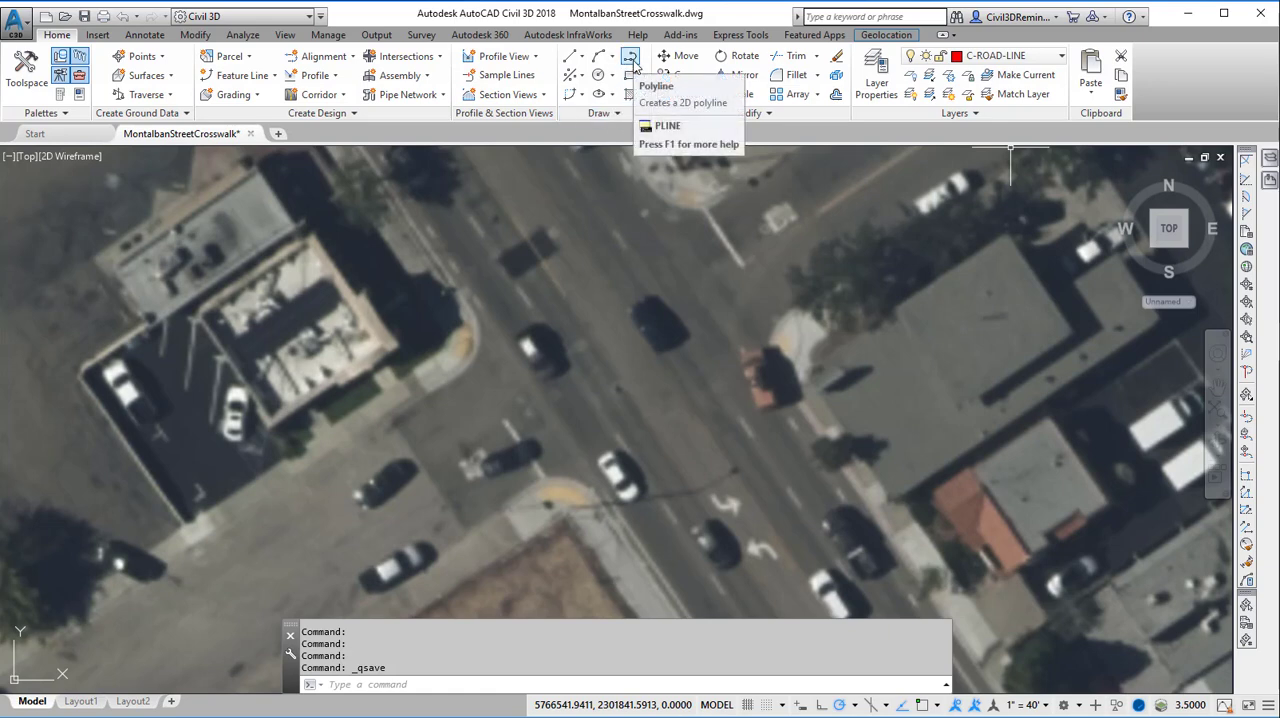
# Draw a polyline with width 1, about 37.5 units long, across the side street between the two curb corners
pyautogui.click(630, 57)
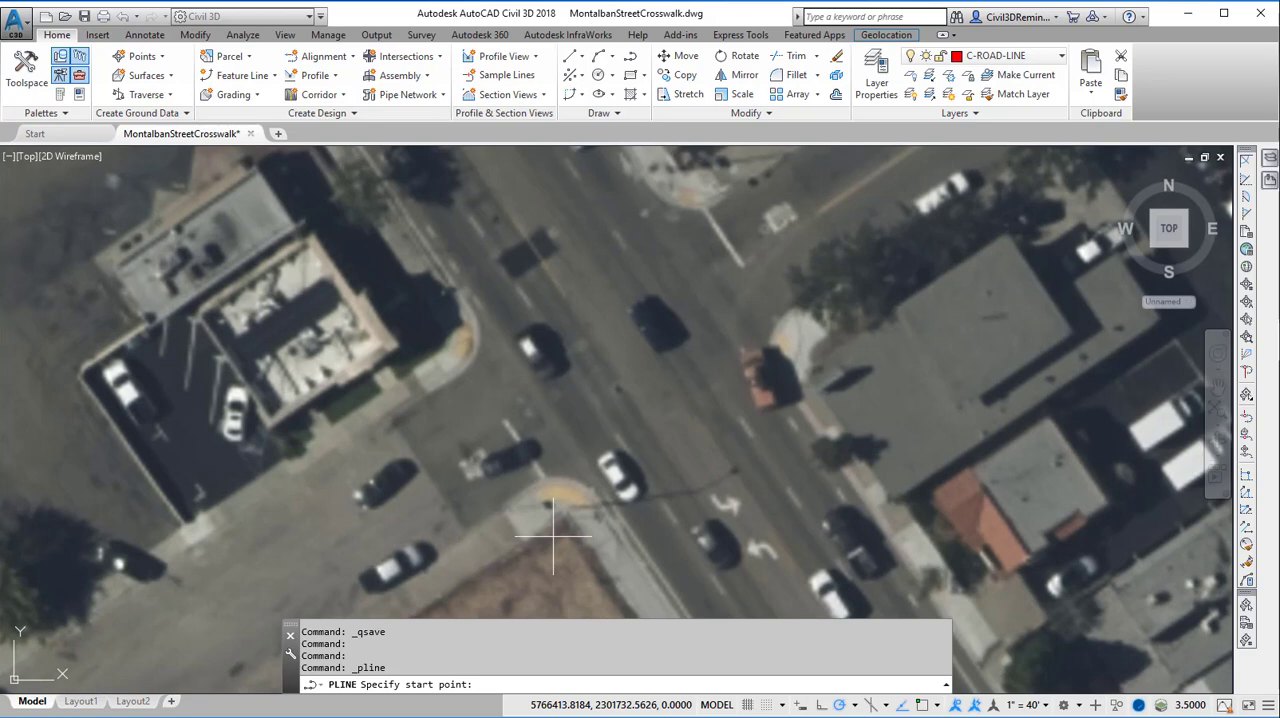
pyautogui.scroll(4, 551, 463)
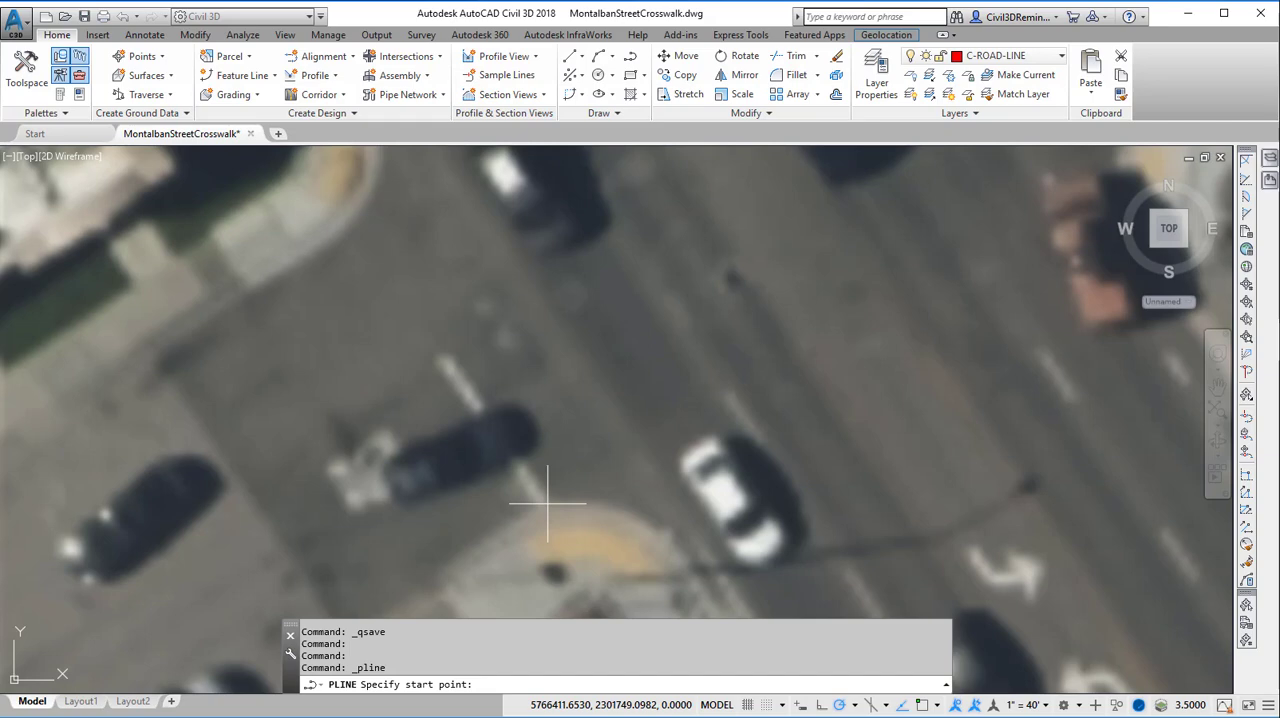
pyautogui.click(547, 503)
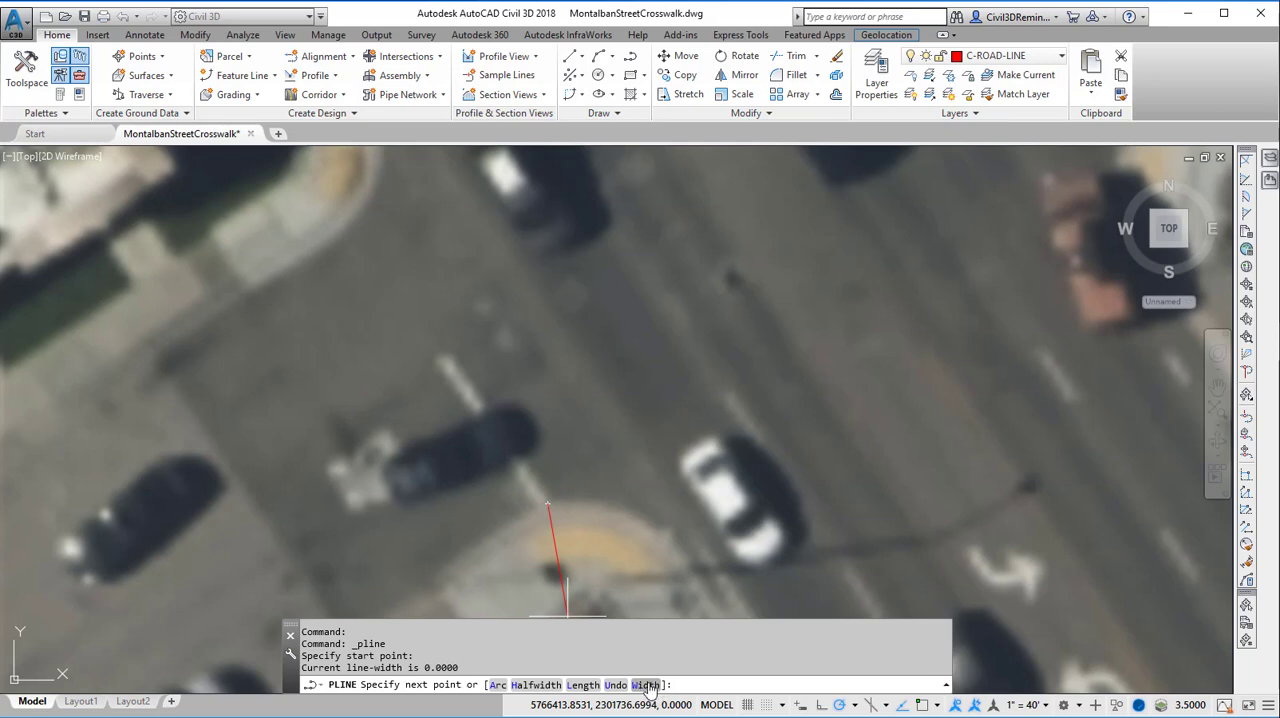
pyautogui.write('w')
pyautogui.press('Return')
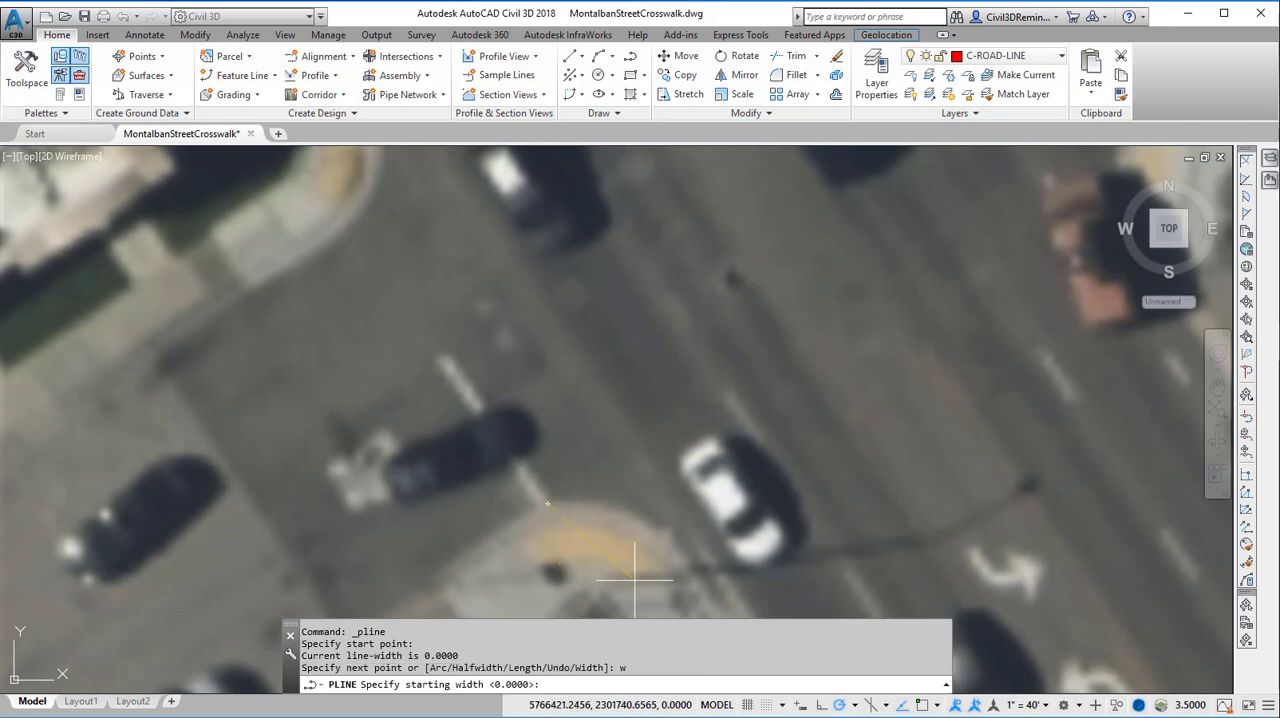
pyautogui.write('1')
pyautogui.press('Return')
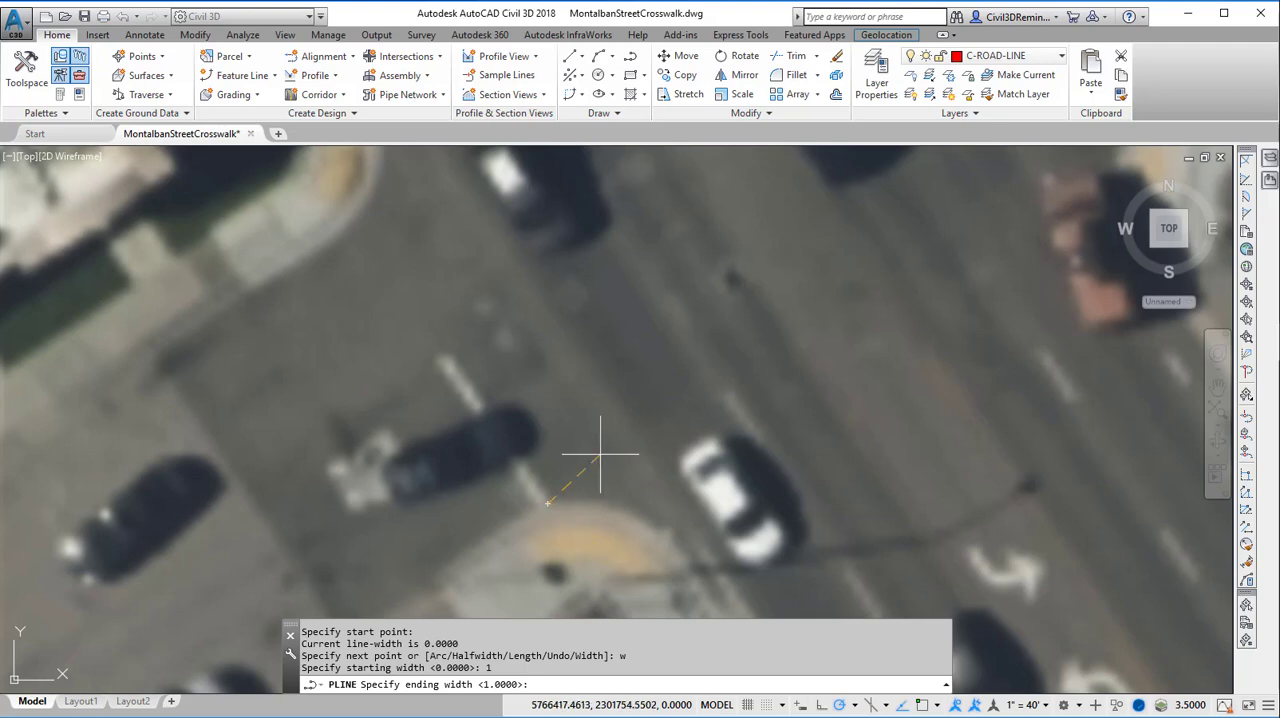
pyautogui.press('Return')
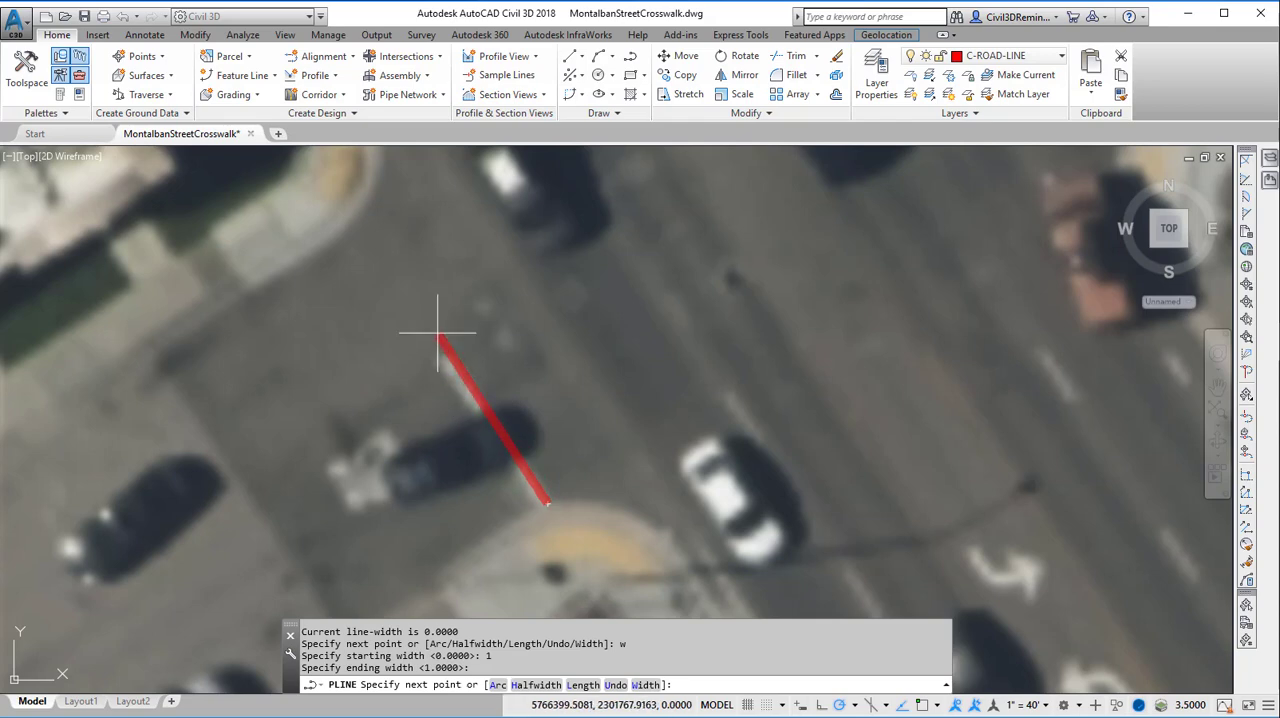
pyautogui.click(358, 221)
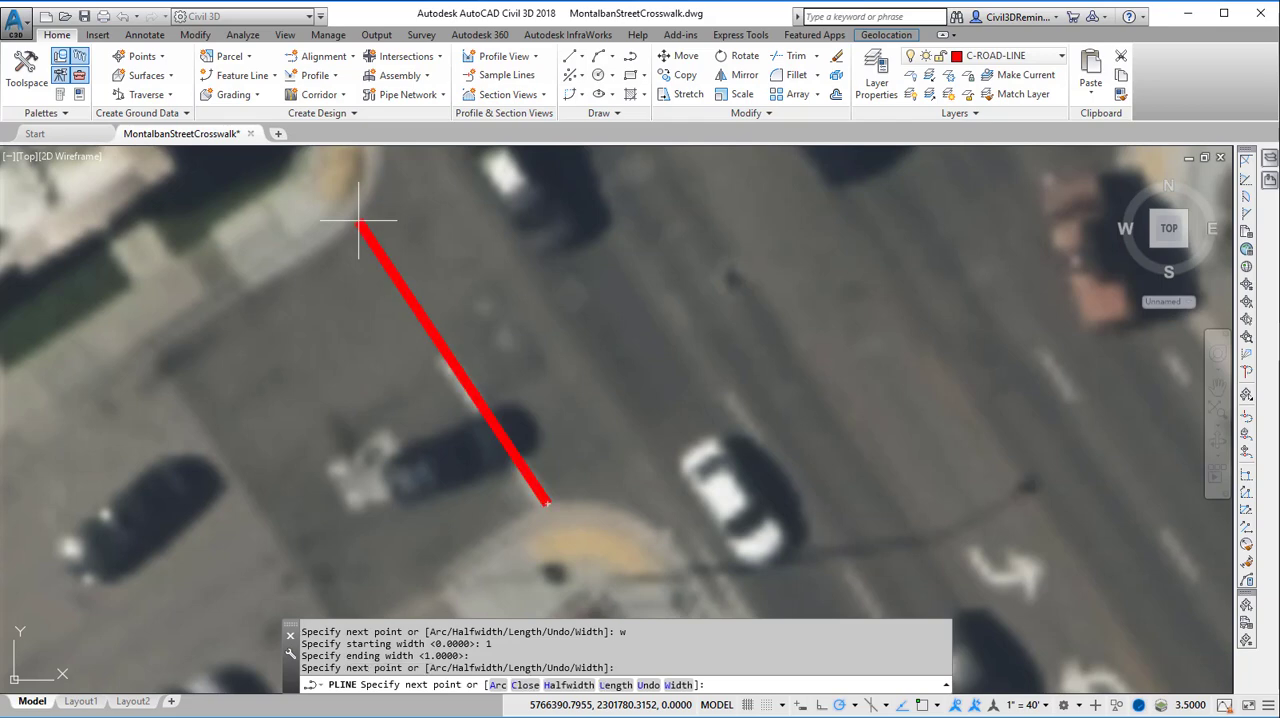
pyautogui.press('Return')
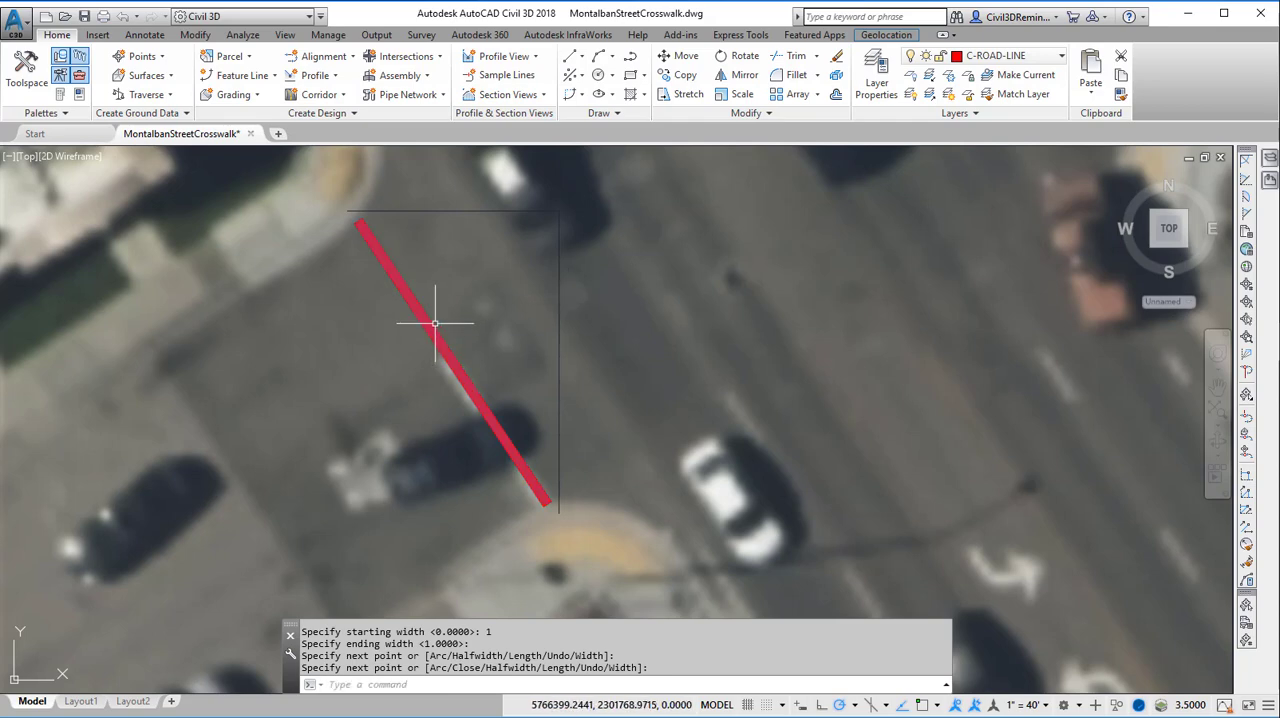
# Select the crosswalk polyline across the side street and open its Properties palette
pyautogui.moveTo(435, 323)
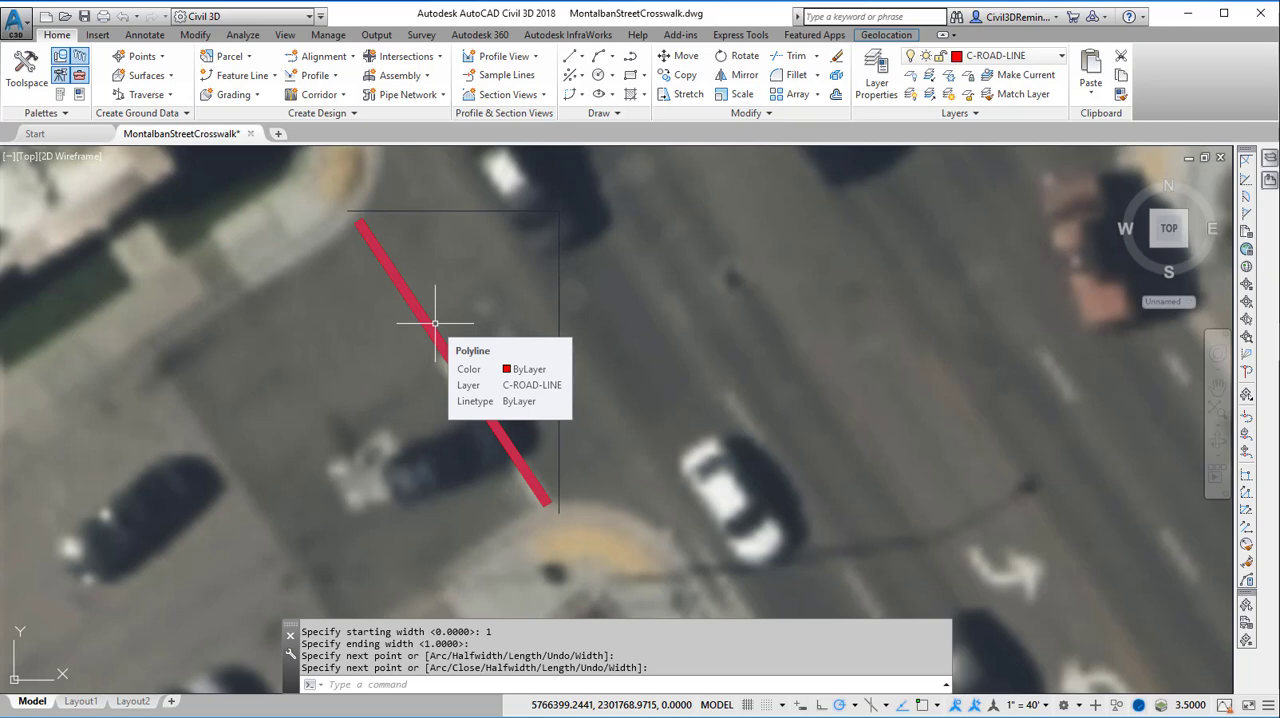
pyautogui.press('Return')
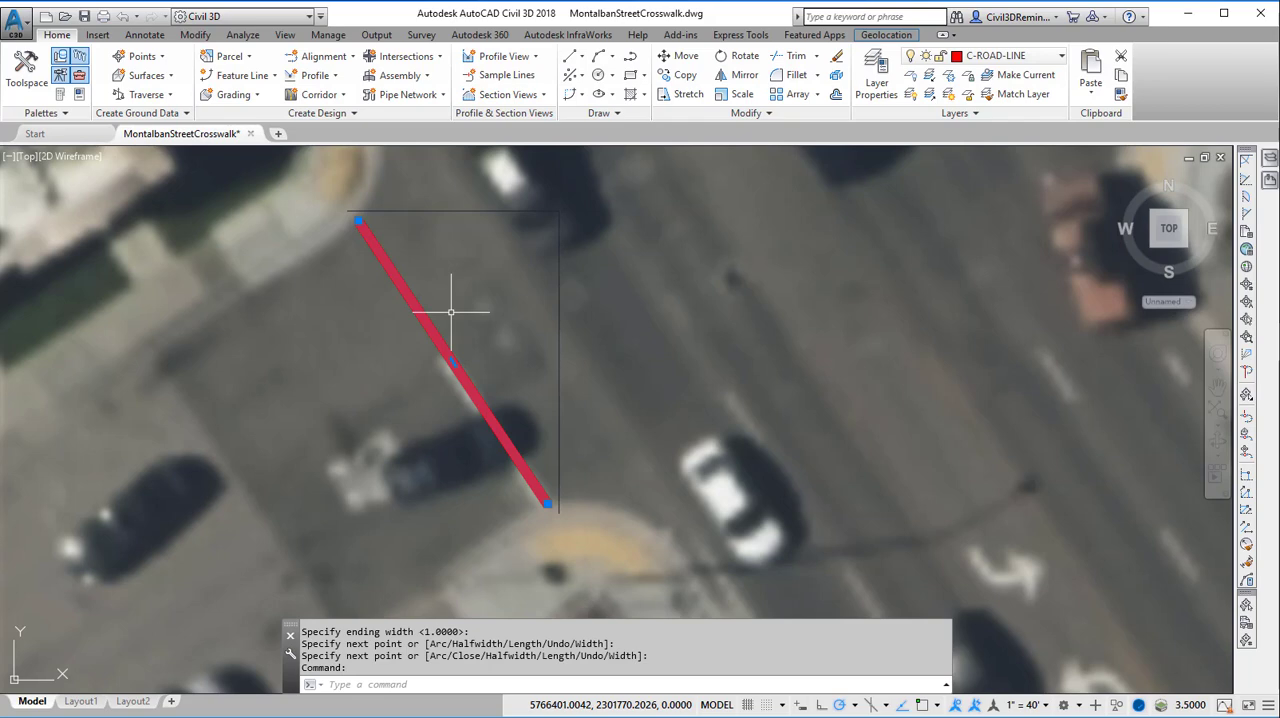
pyautogui.hotkey('ctrl', '1')
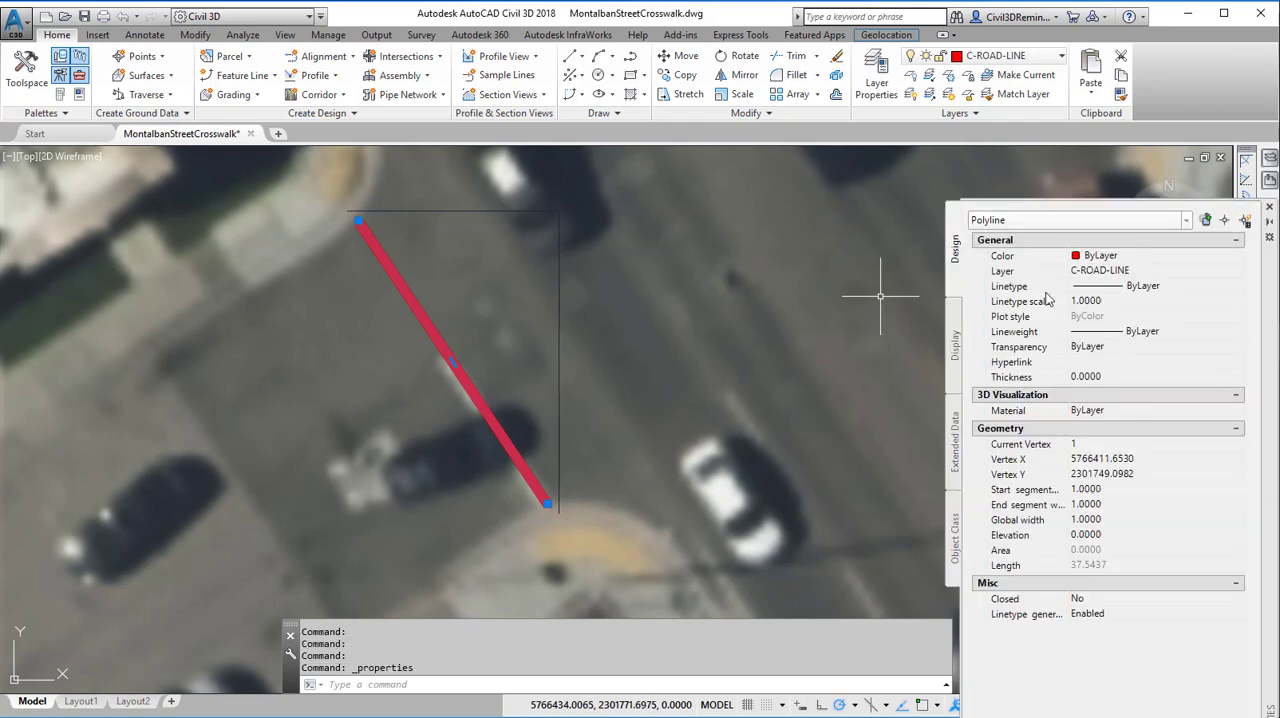
pyautogui.moveTo(1275, 374); pyautogui.dragTo(1195, 281)
pyautogui.click(1187, 112)
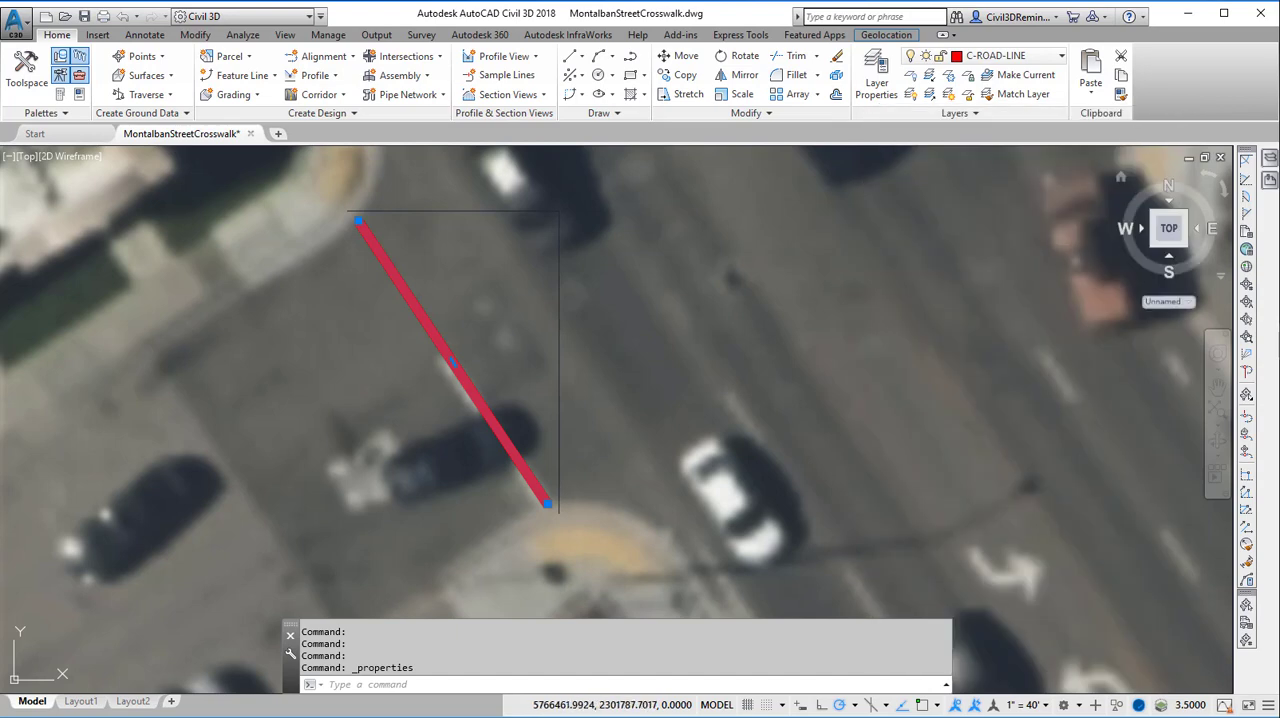
pyautogui.write('prop')
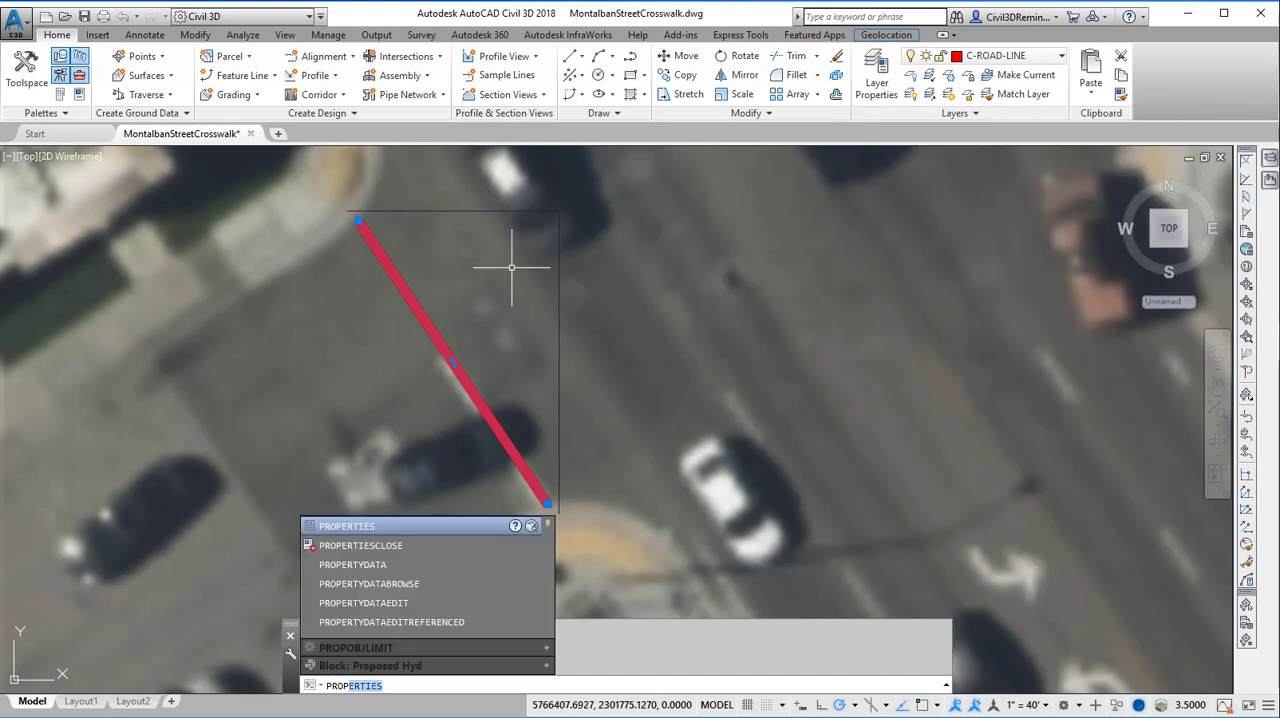
pyautogui.press('Return')
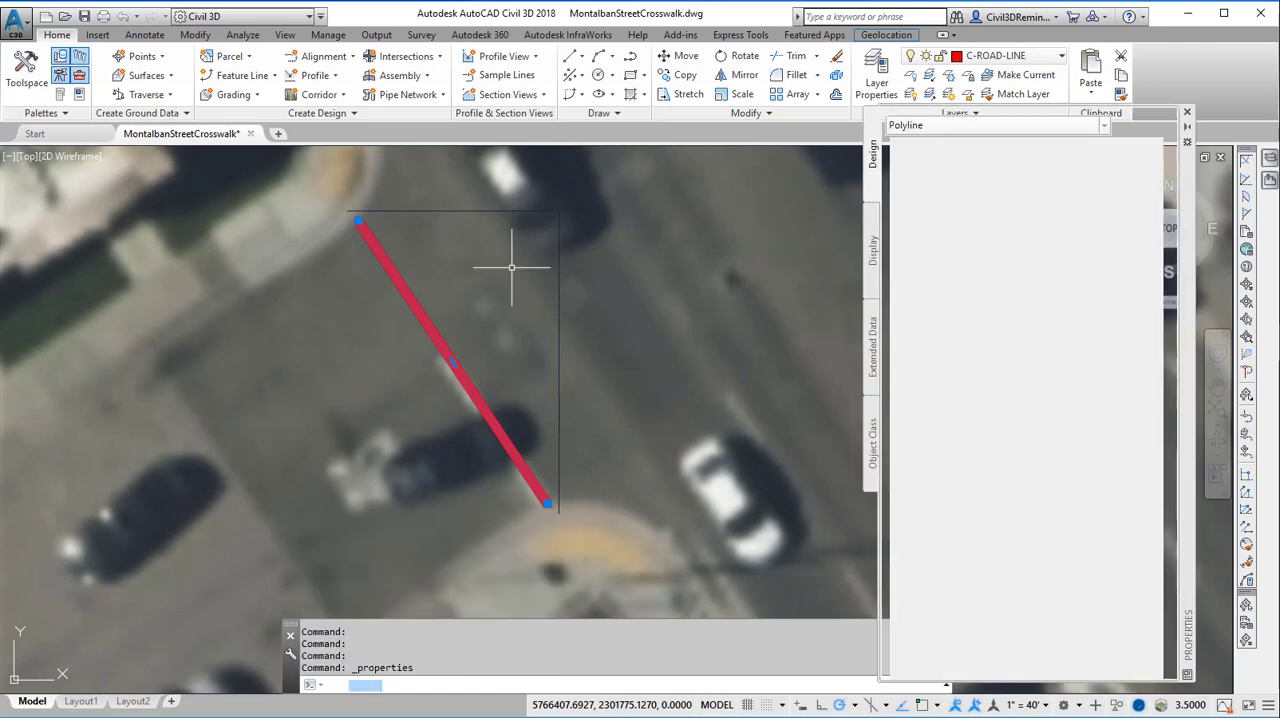
pyautogui.click(1187, 111)
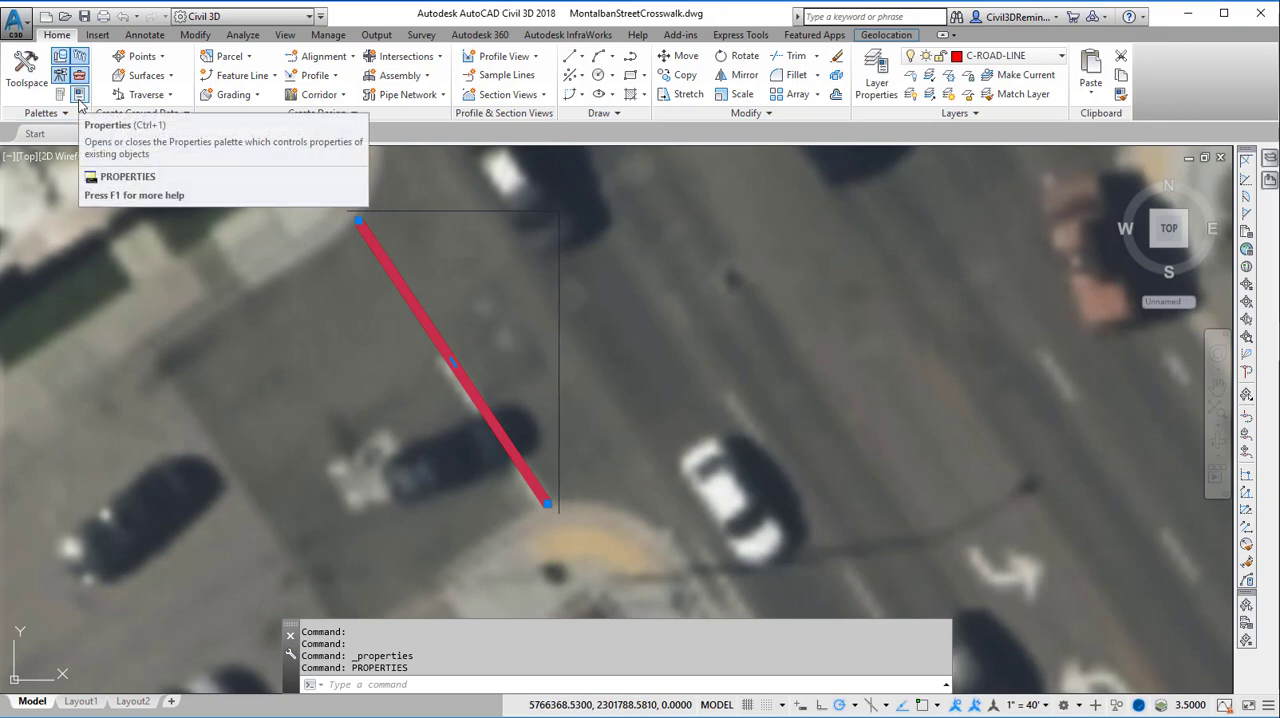
pyautogui.click(79, 95)
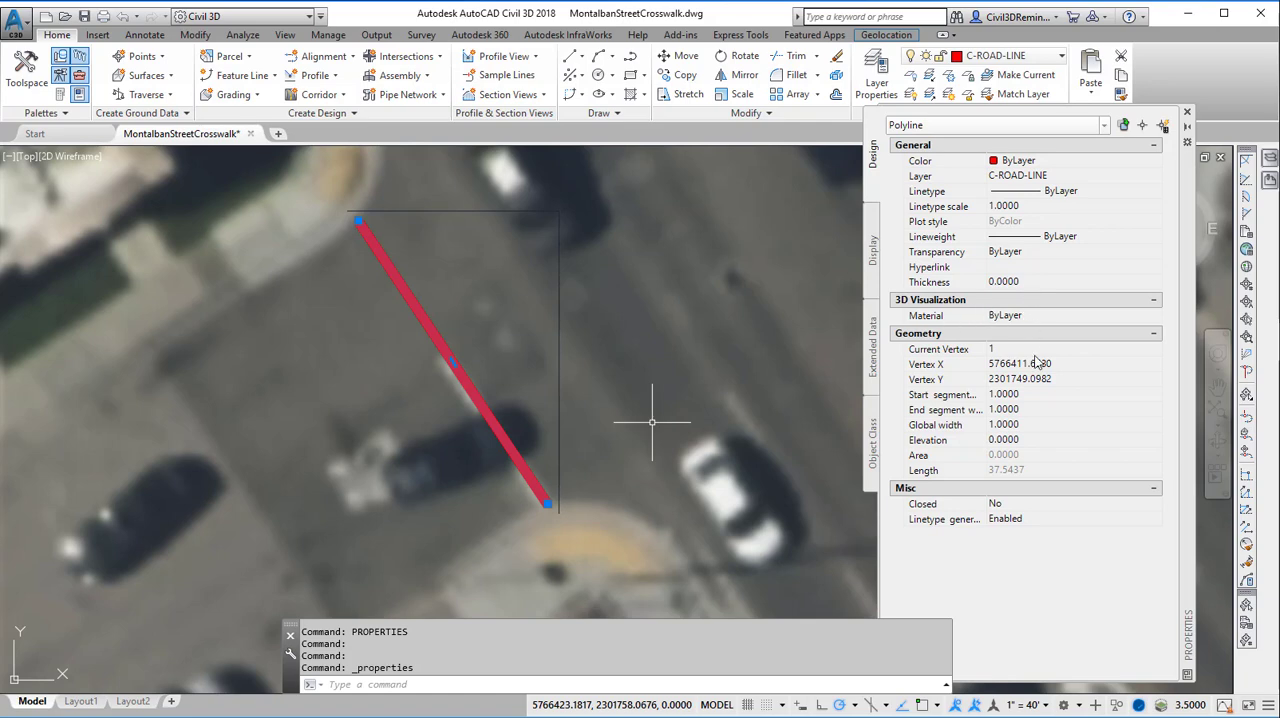
# Set the crosswalk polyline's global width to 10/12
pyautogui.click(1010, 425)
pyautogui.click(1003, 395)
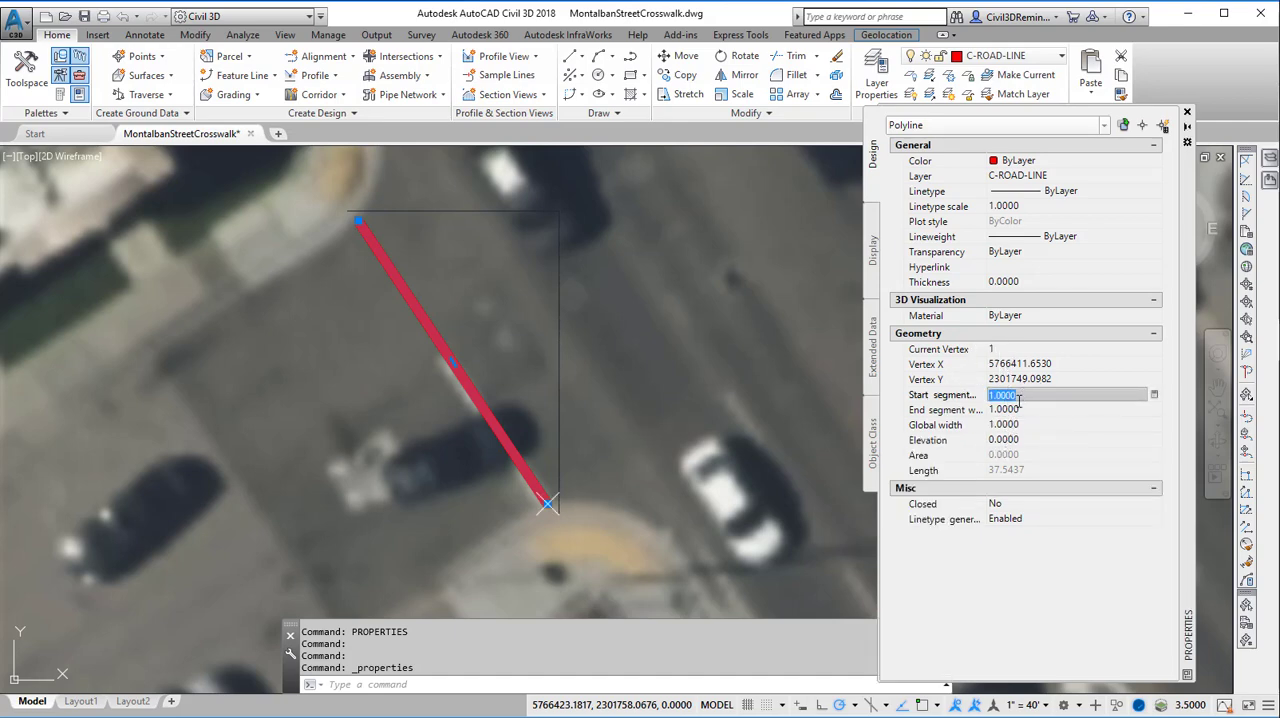
pyautogui.click(1019, 410)
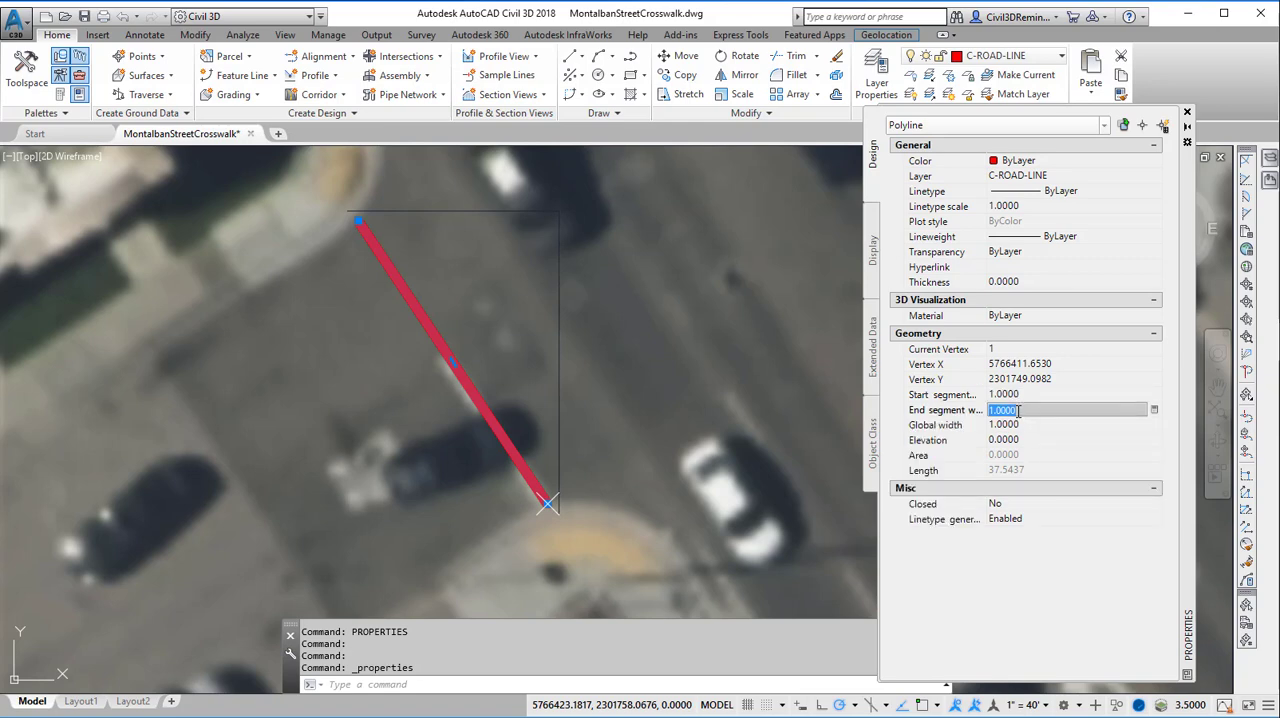
pyautogui.click(1021, 426)
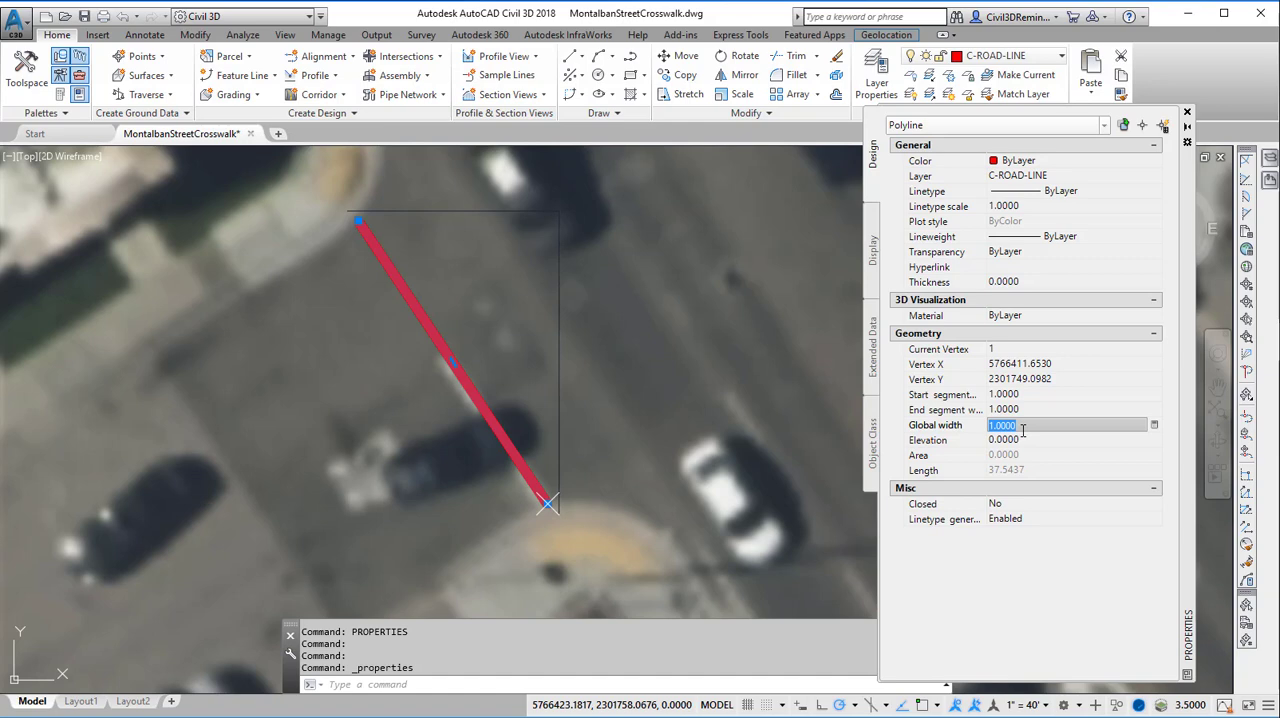
pyautogui.write('10/12')
pyautogui.press('Tab')
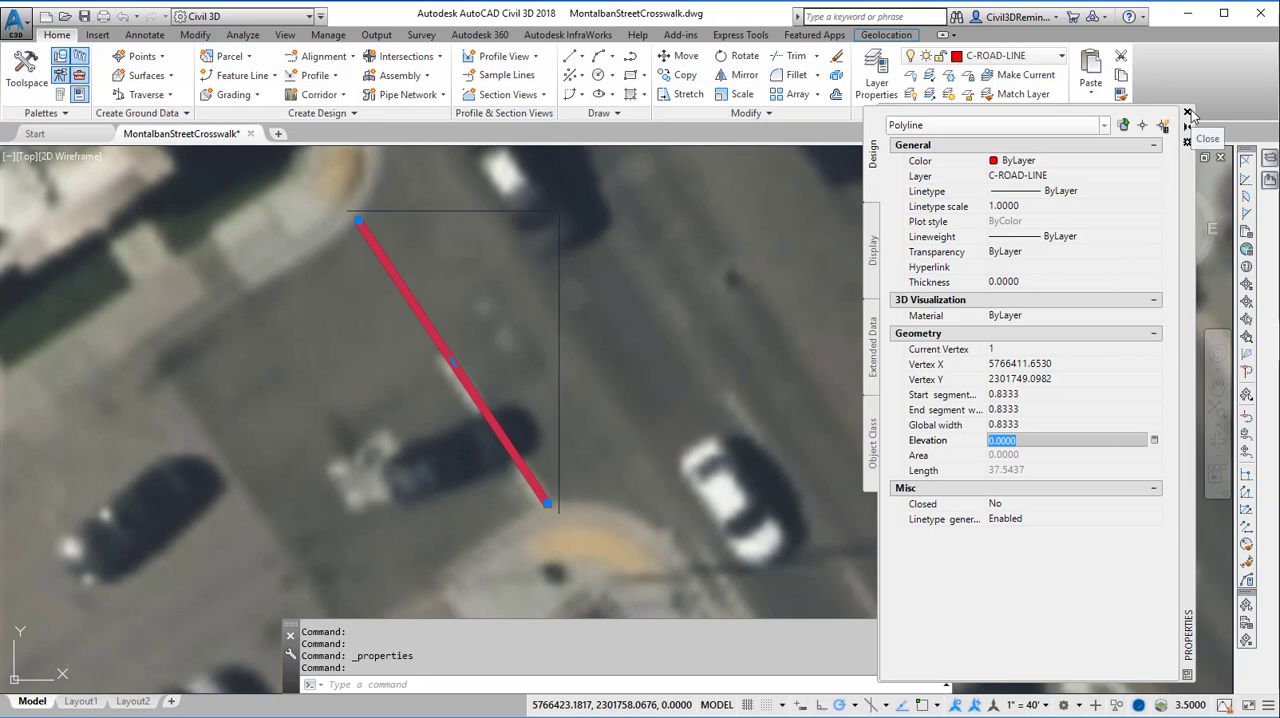
# Keep the crosswalk polyline on layer C-ROAD-LINE and clear the selection
pyautogui.click(1108, 178)
pyautogui.click(1108, 178)
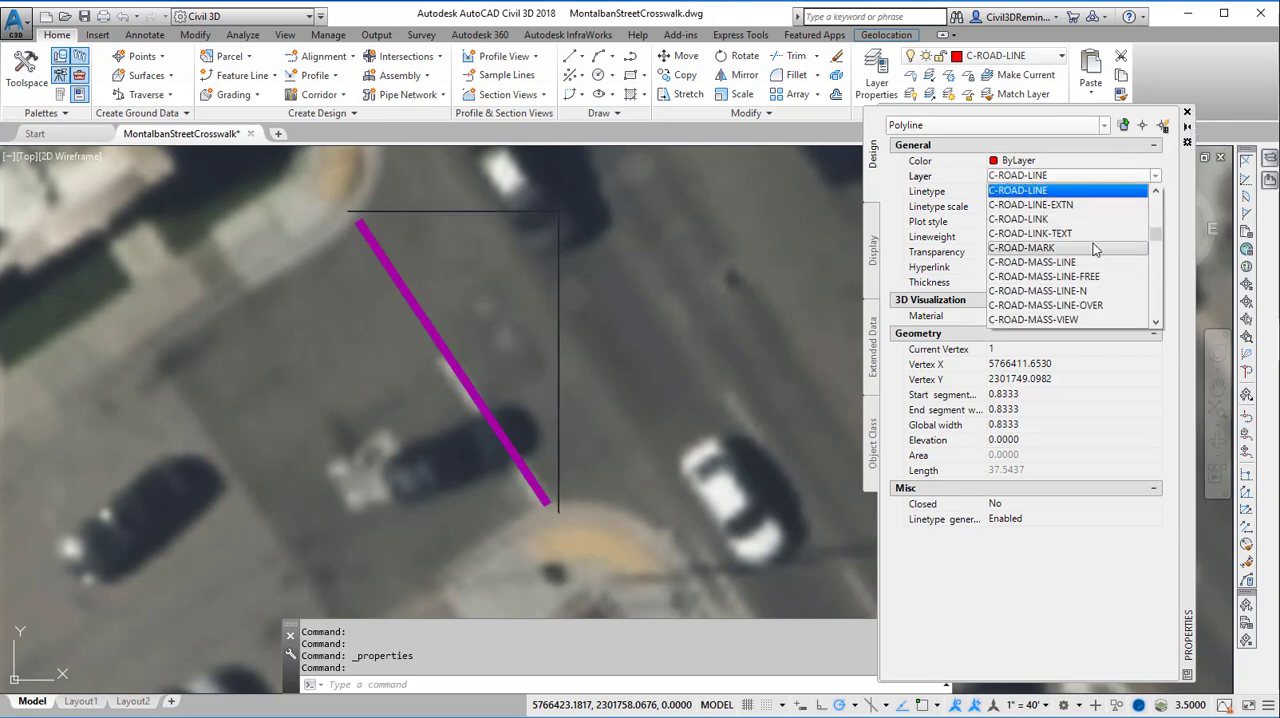
pyautogui.click(1095, 190)
pyautogui.press('Escape')
pyautogui.press('Escape')
pyautogui.press('Escape')
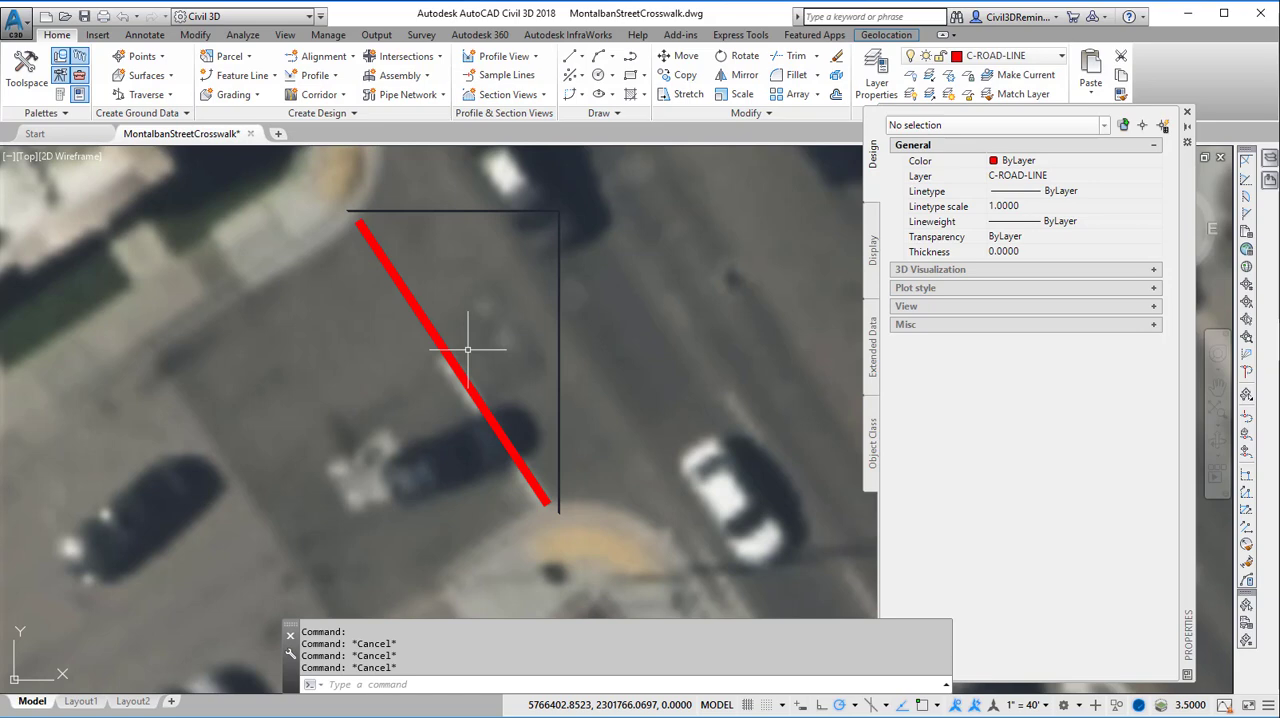
pyautogui.write('o')
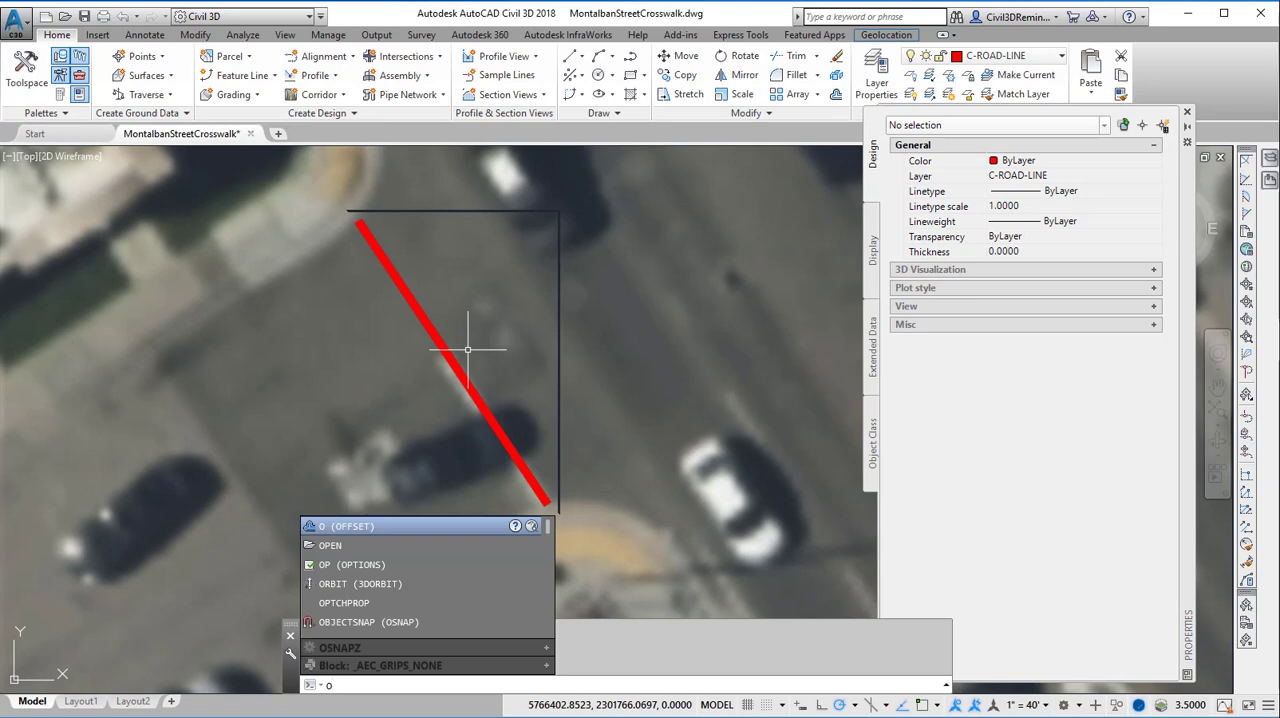
pyautogui.press('Escape')
pyautogui.press('Escape')
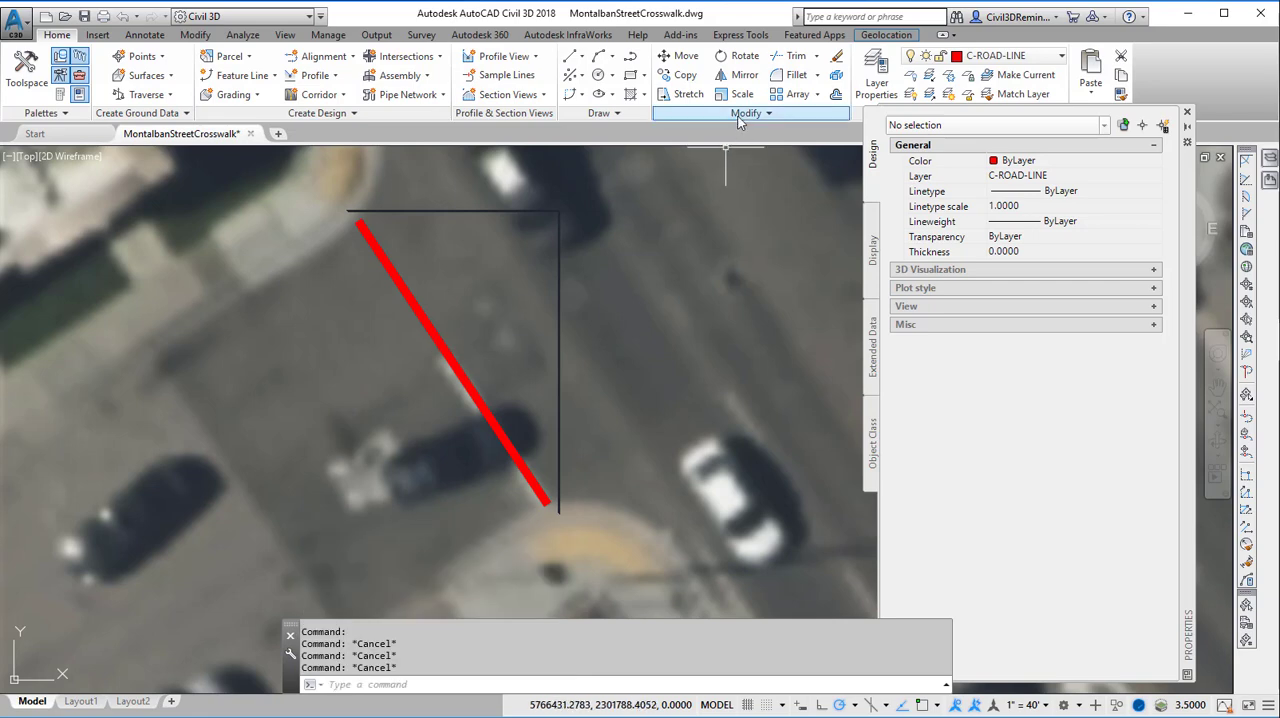
# Offset the crosswalk polyline by 8 toward the main street to create the second crosswalk line
pyautogui.click(835, 93)
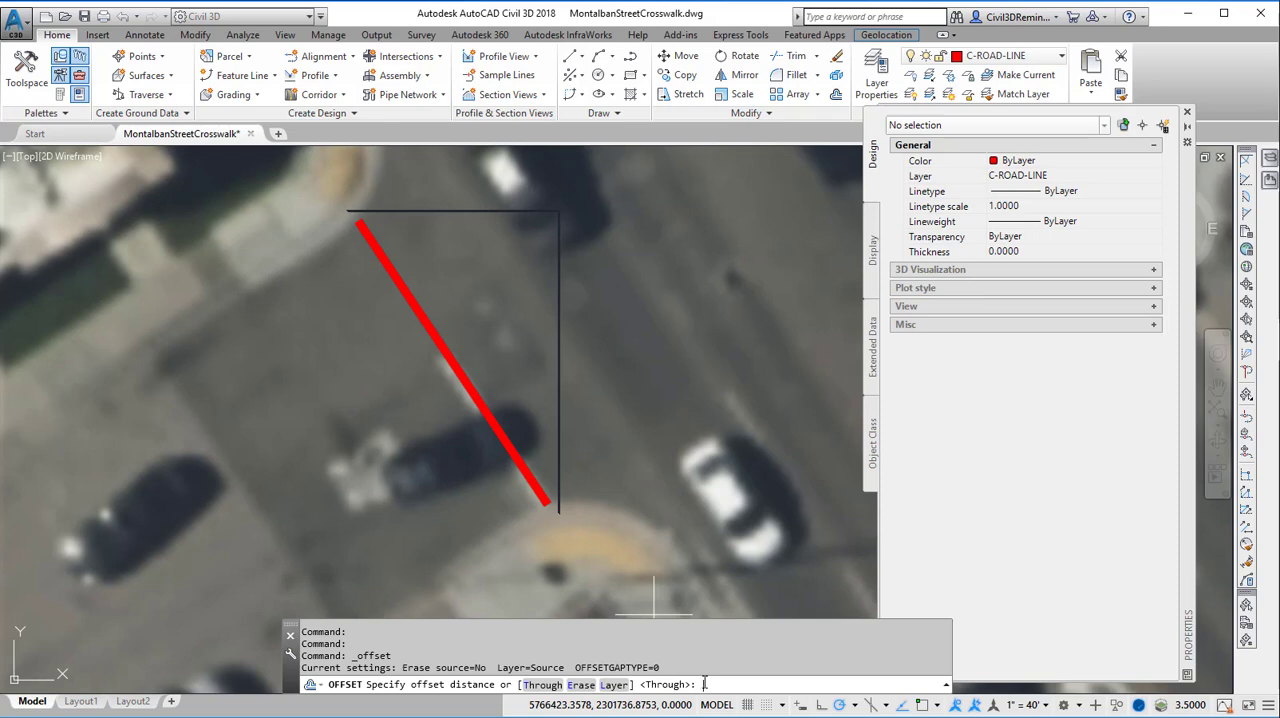
pyautogui.write('8')
pyautogui.press('Return')
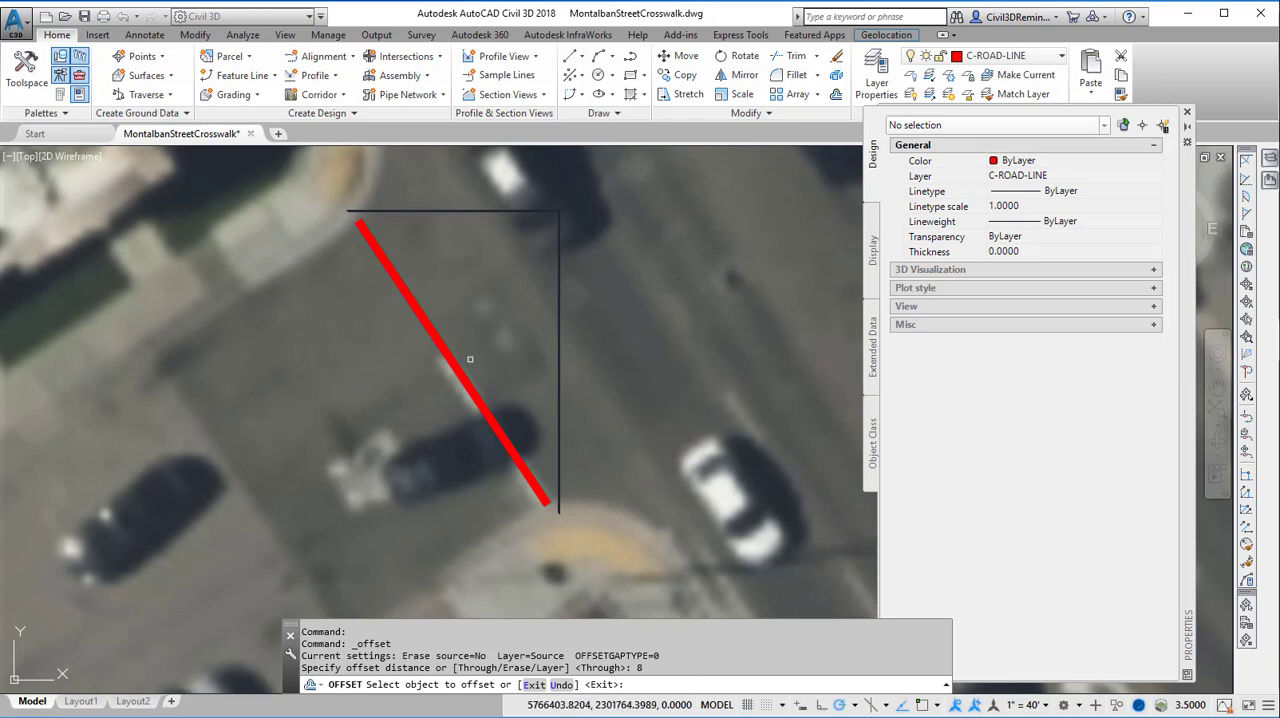
pyautogui.click(427, 325)
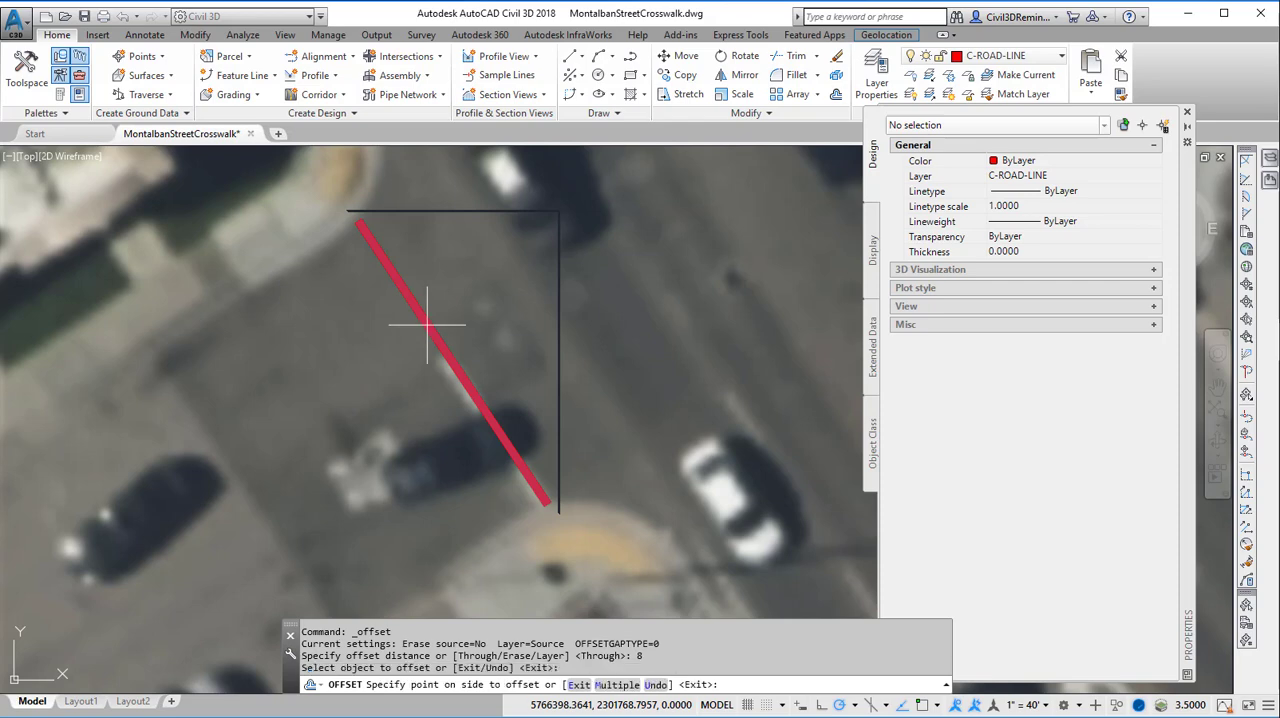
pyautogui.click(501, 281)
pyautogui.rightClick(516, 386)
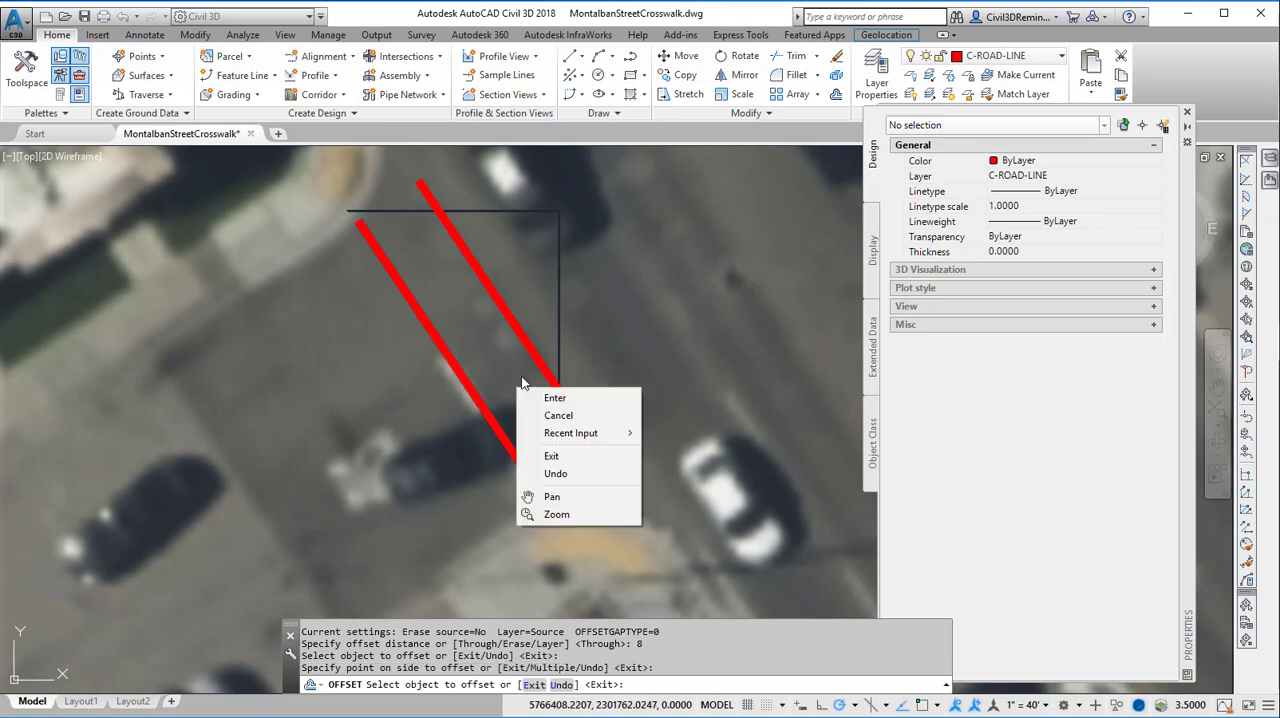
pyautogui.click(535, 400)
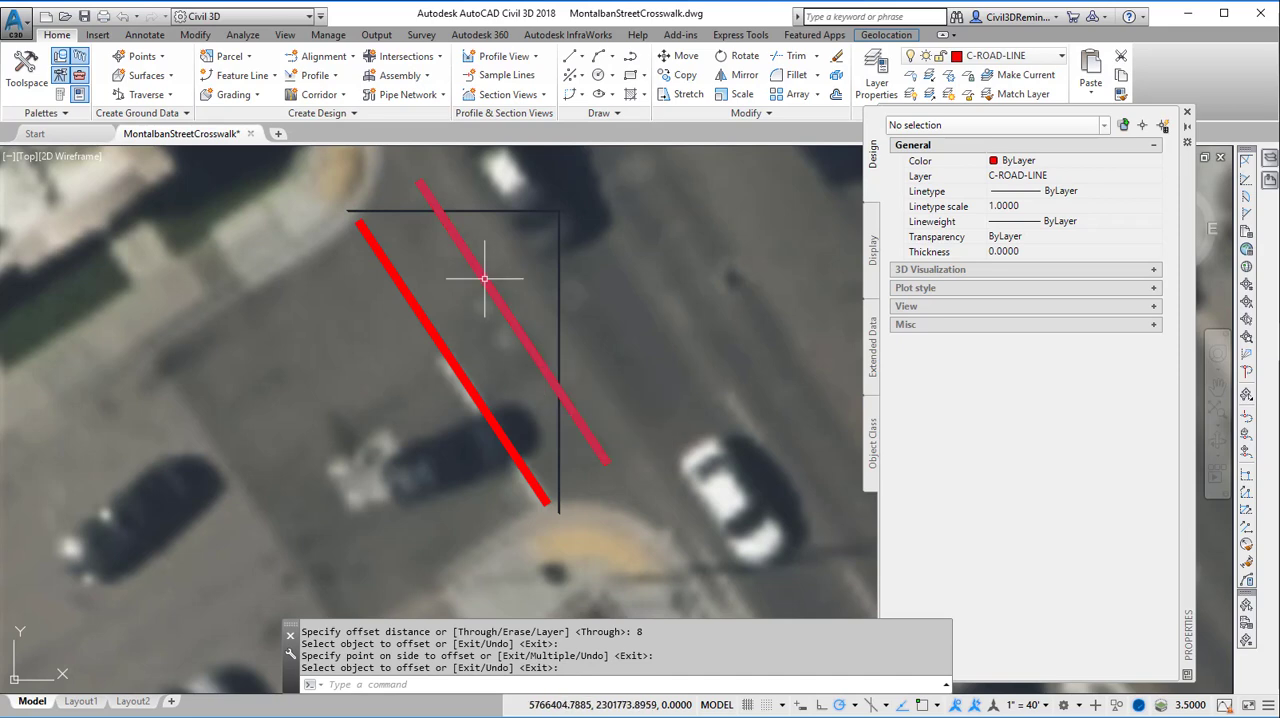
# End the Offset command and select the new crosswalk line nearer the main street
pyautogui.moveTo(466, 297); pyautogui.dragTo(490, 403, button='middle')
pyautogui.scroll(2, 390, 198)
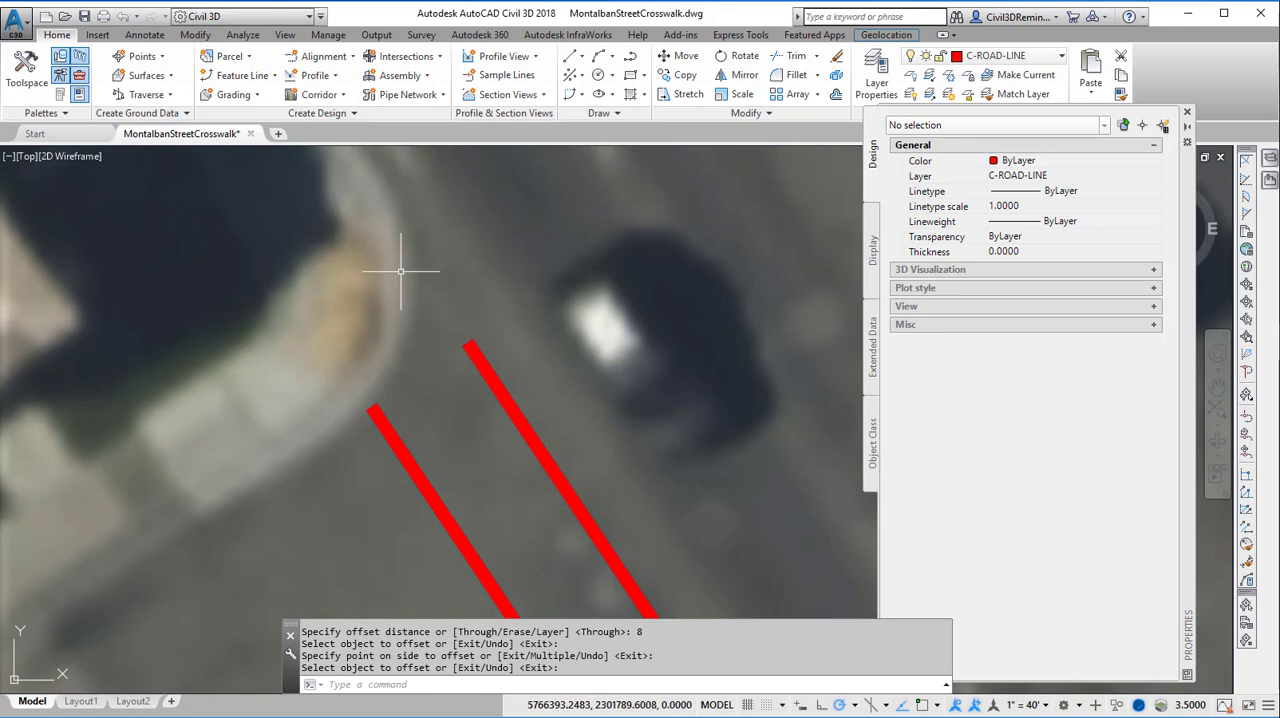
pyautogui.press('Return')
pyautogui.click(489, 359)
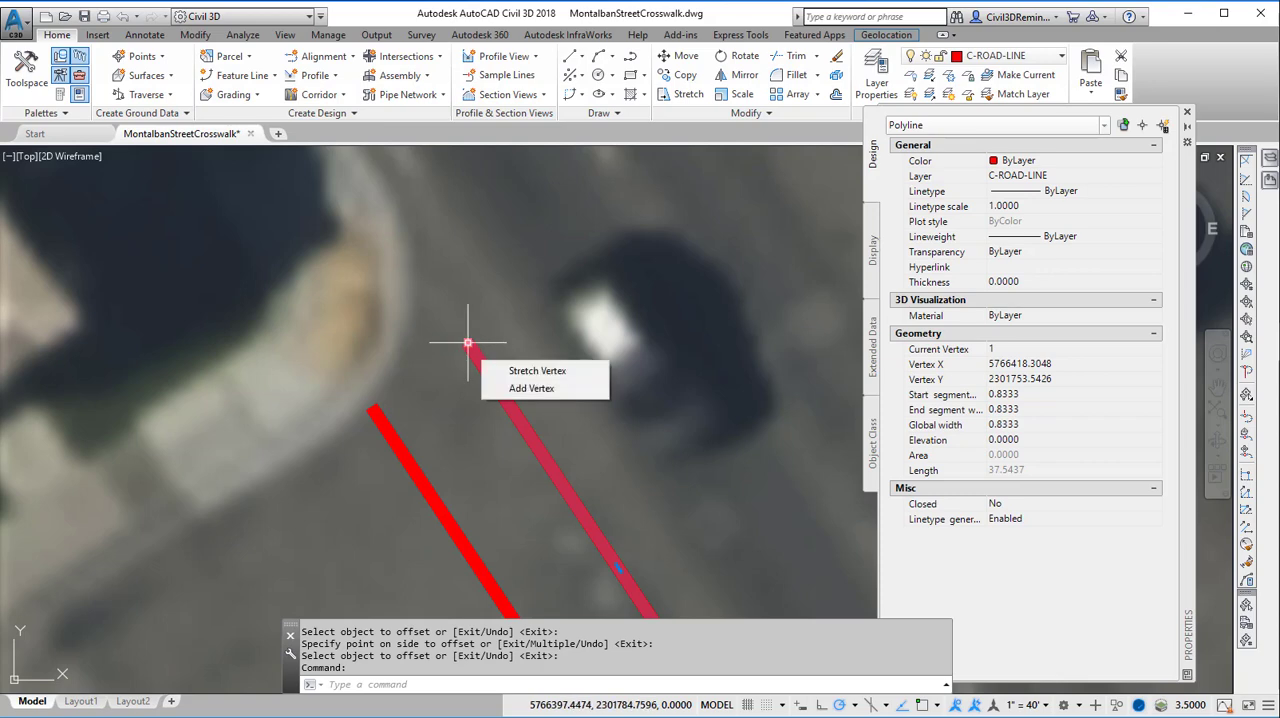
pyautogui.moveTo(467, 343)
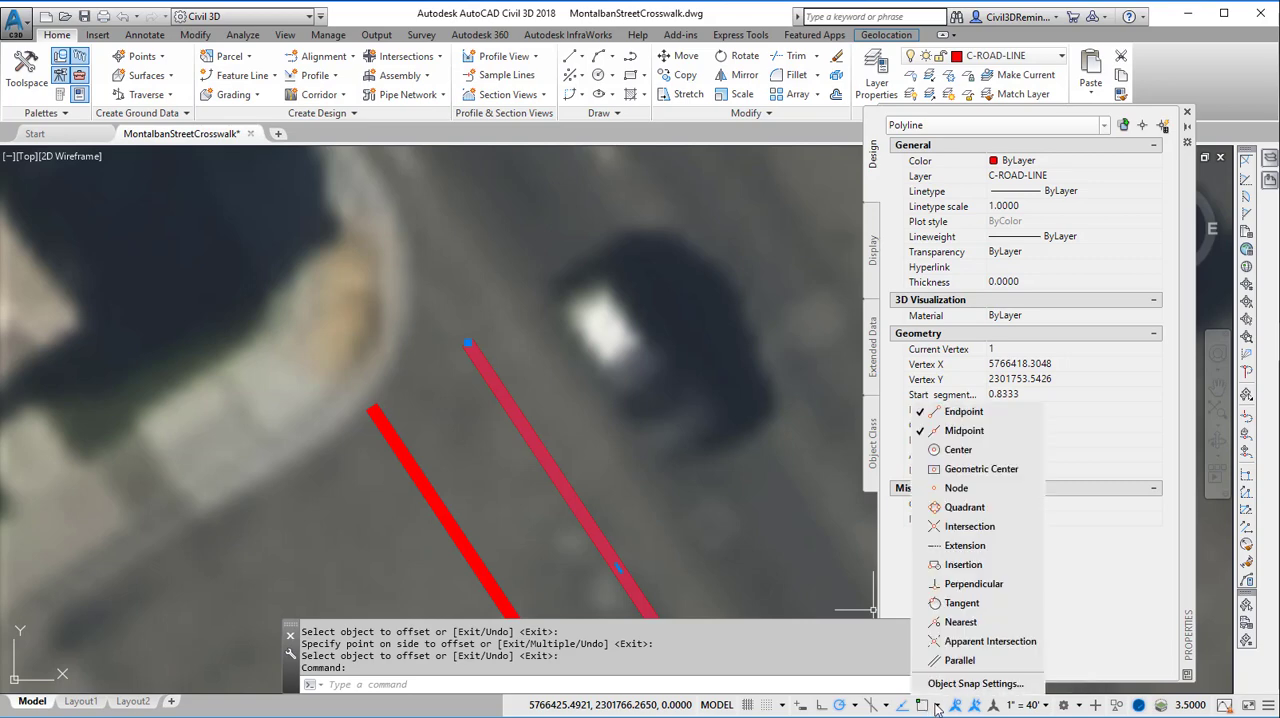
# Enable the Extension object snap mode, disable the Midpoint mode, and turn object snap on
pyautogui.click(937, 707)
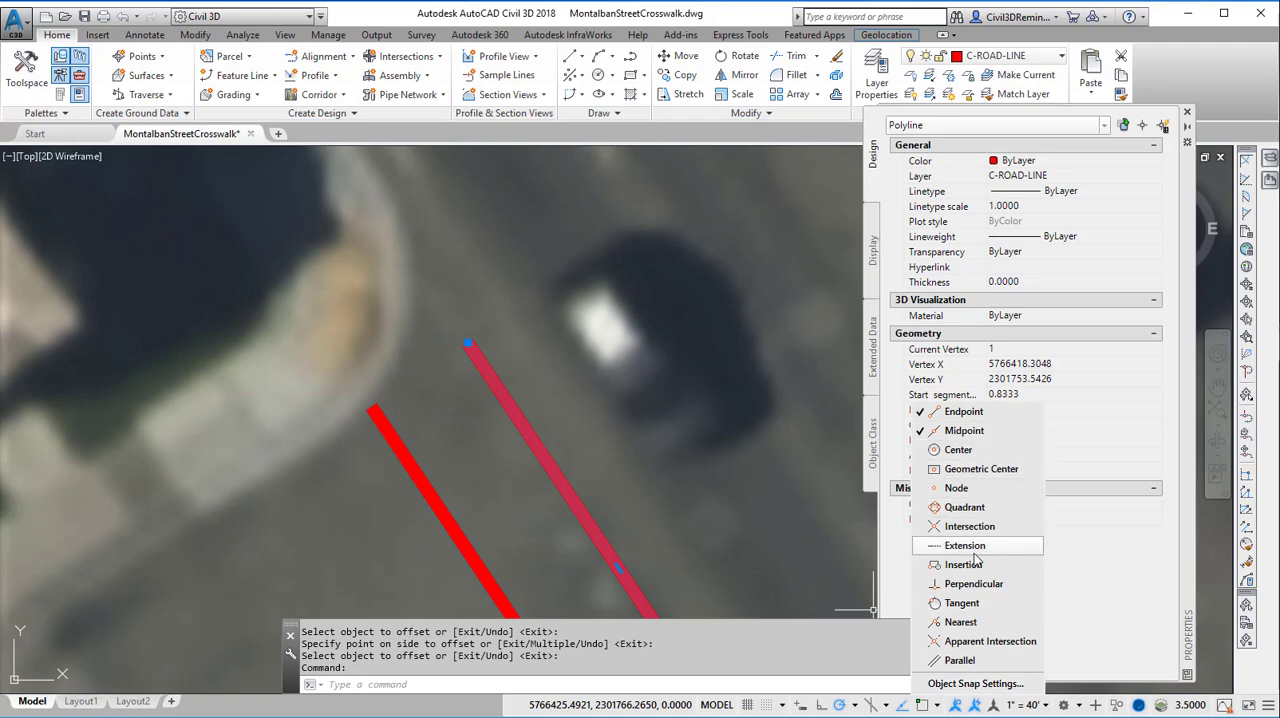
pyautogui.click(960, 684)
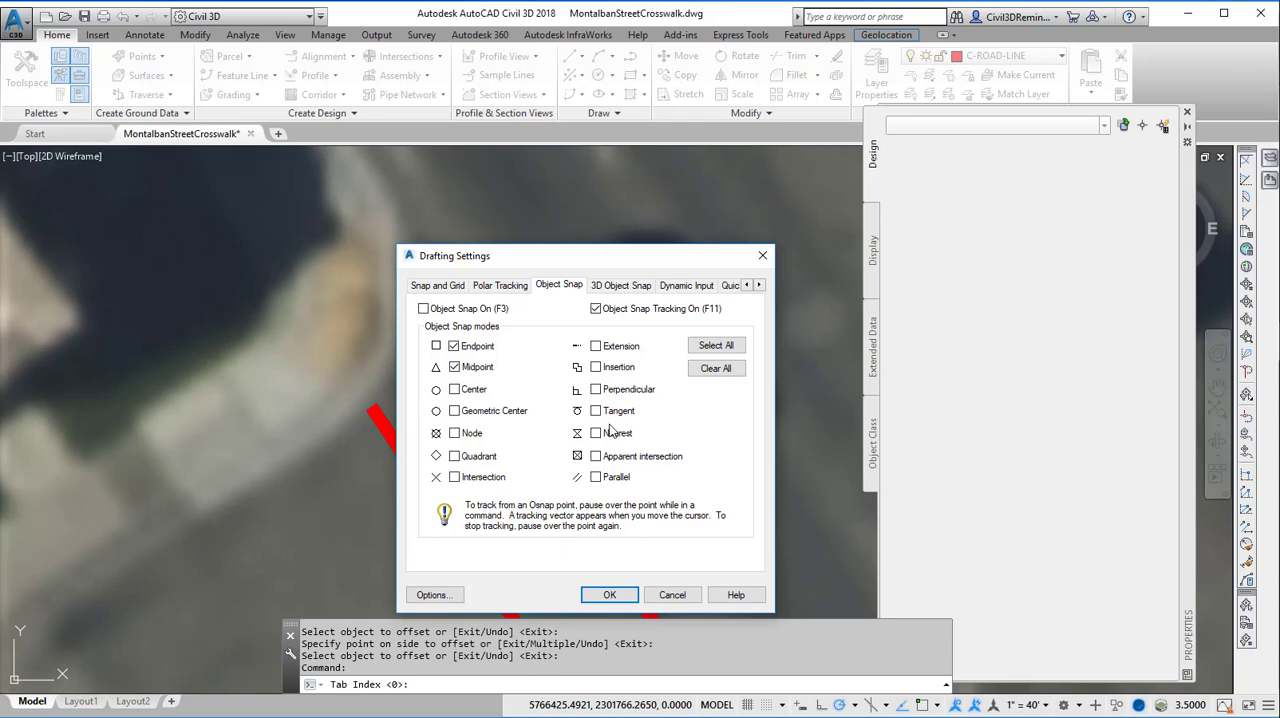
pyautogui.click(596, 347)
pyautogui.click(455, 367)
pyautogui.moveTo(614, 358)
pyautogui.click(628, 597)
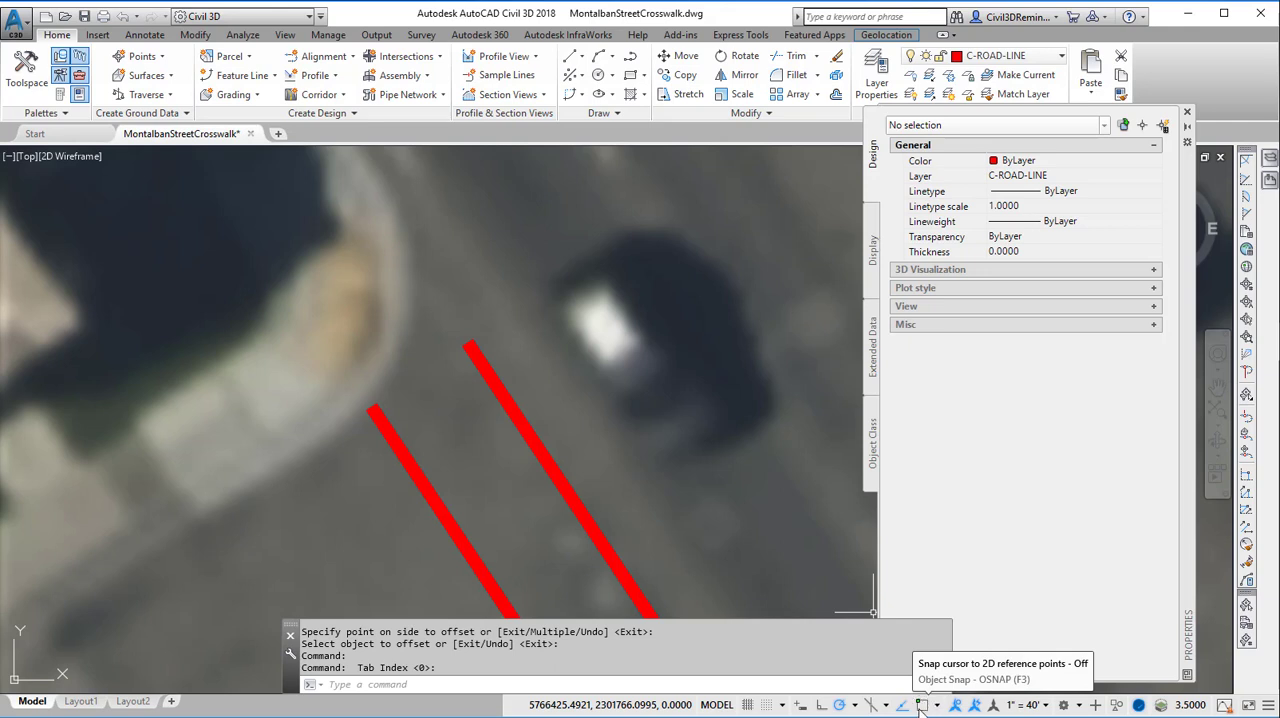
pyautogui.click(921, 705)
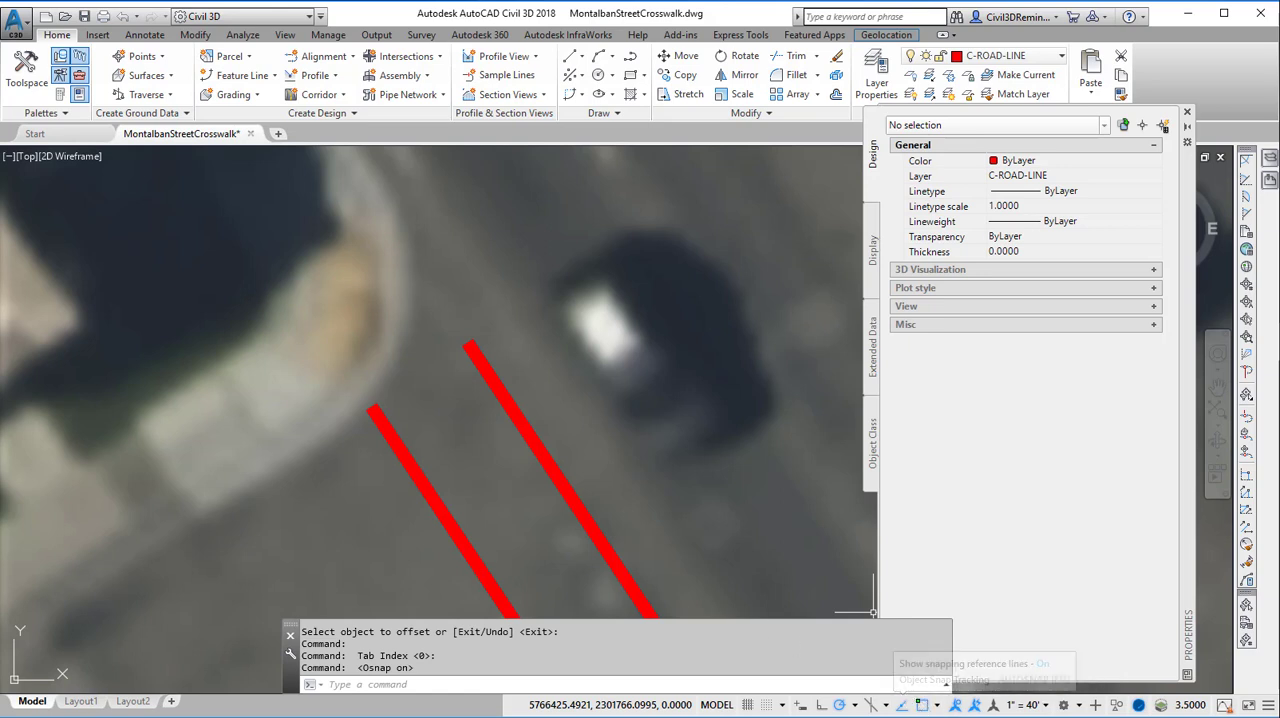
# Stretch the second crosswalk line's upper endpoint along its own extension to the upper curb, making the line about 43.4 long
pyautogui.click(487, 377)
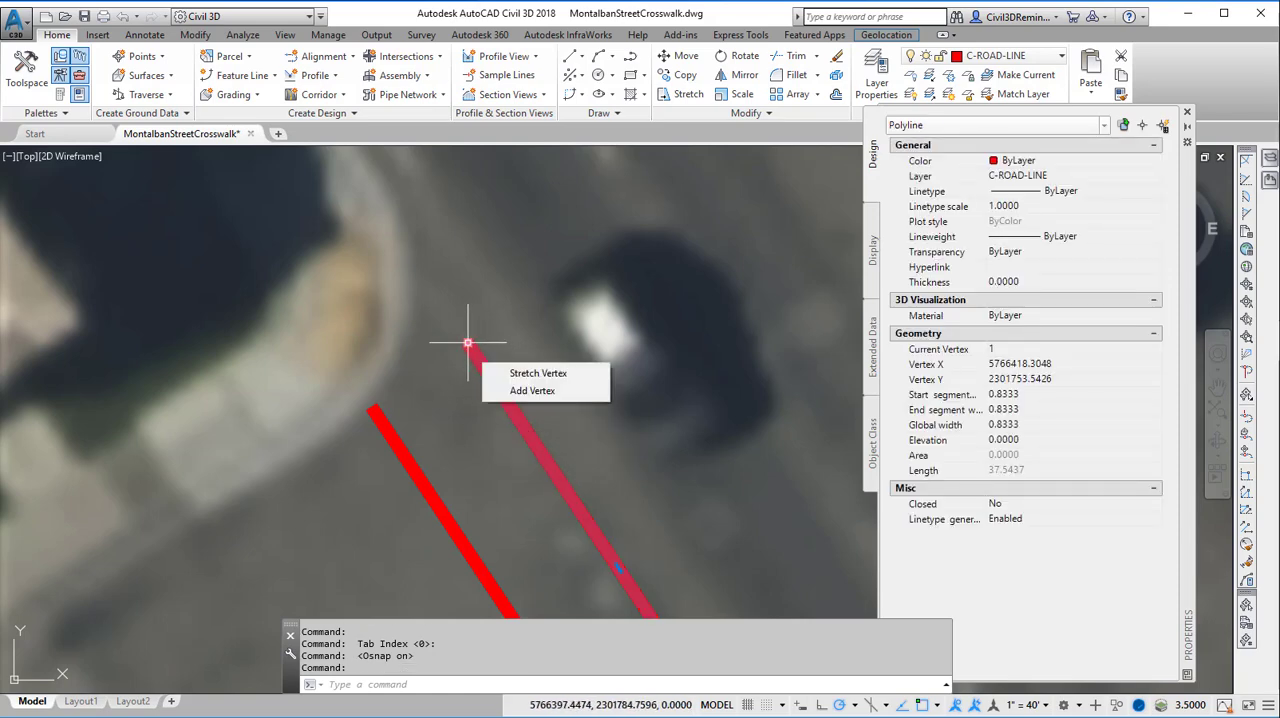
pyautogui.click(467, 343)
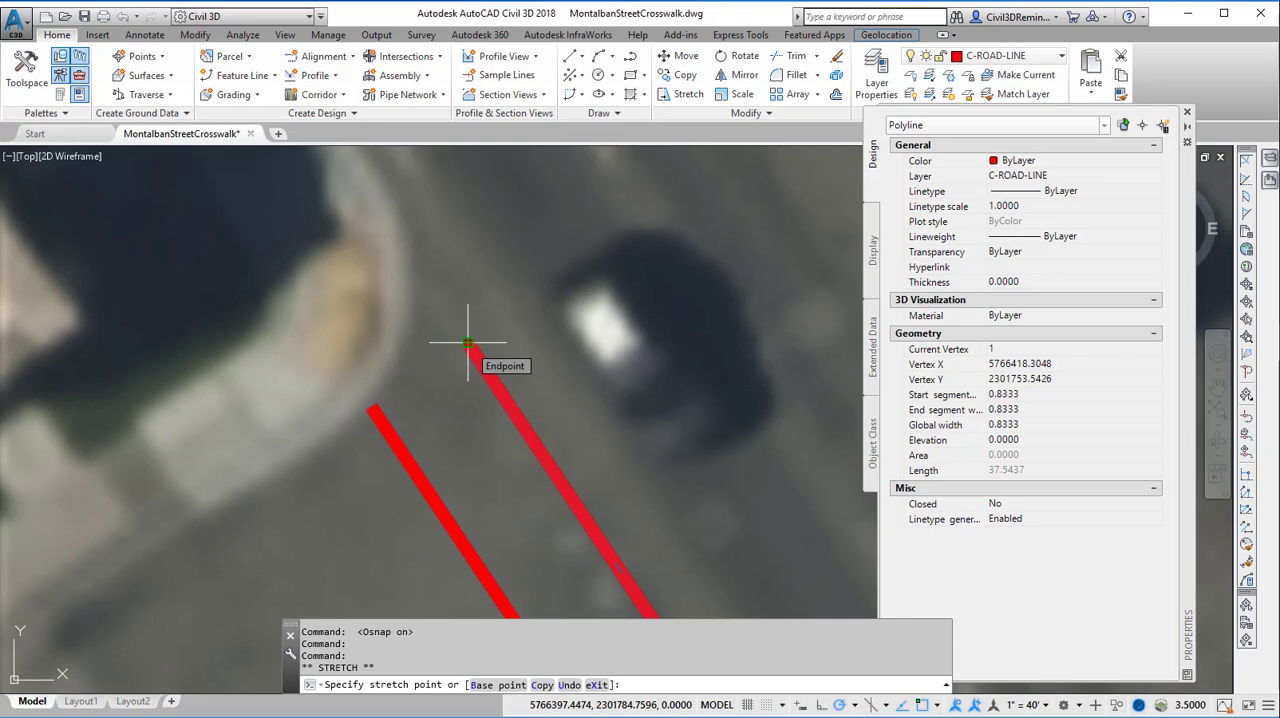
pyautogui.click(426, 268)
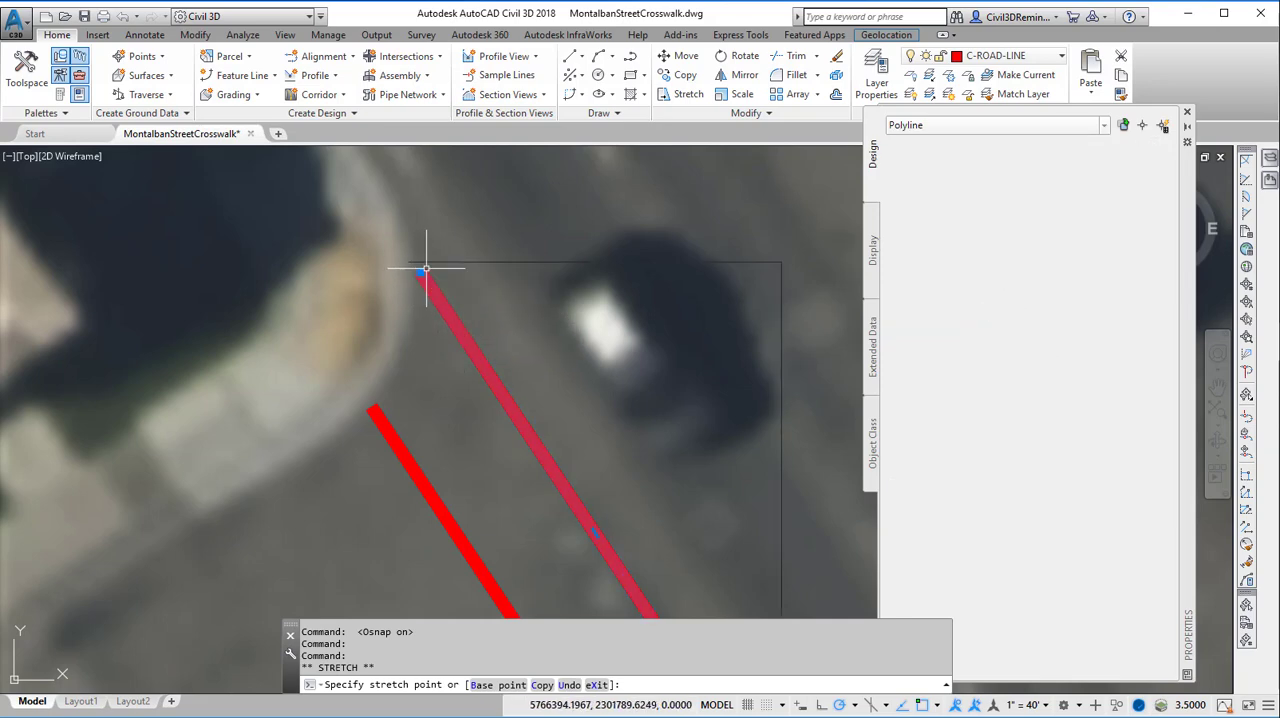
# Stretch the second crosswalk line's lower endpoint about 5.9 along its extension to the lower curb and clear the selection
pyautogui.moveTo(575, 495); pyautogui.dragTo(386, 162, button='middle')
pyautogui.scroll(-2, 543, 431)
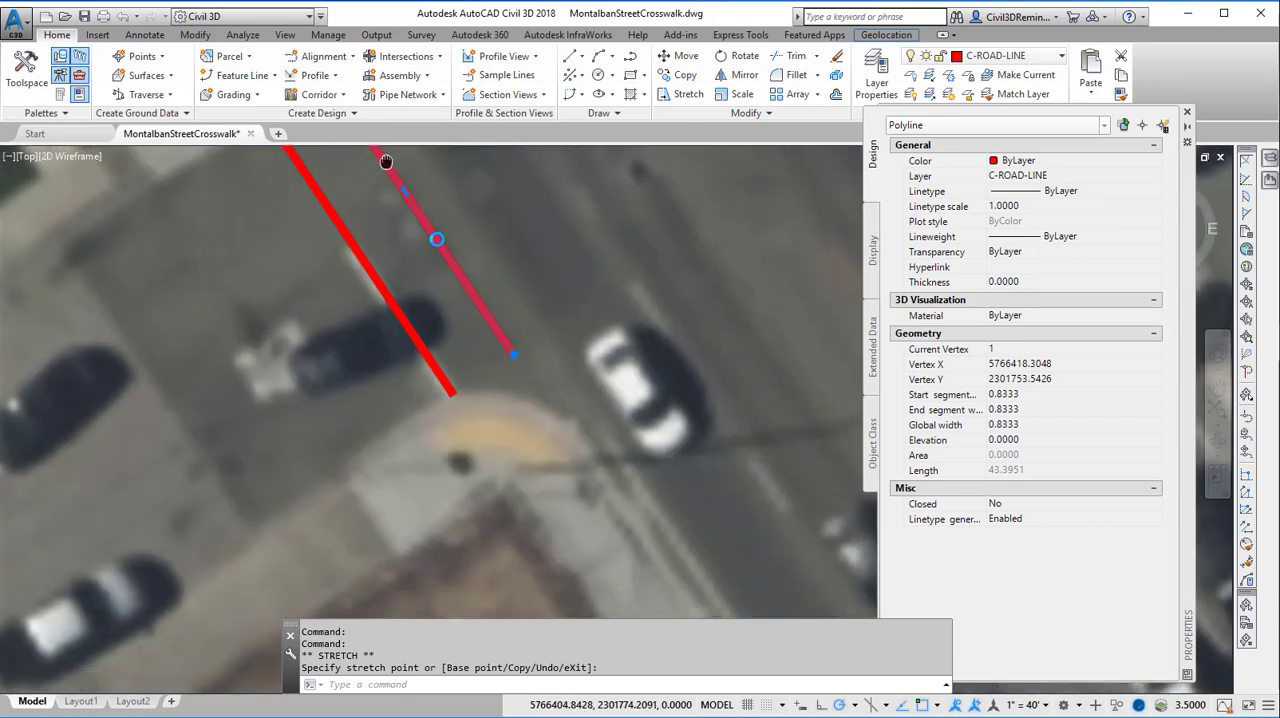
pyautogui.scroll(4, 505, 363)
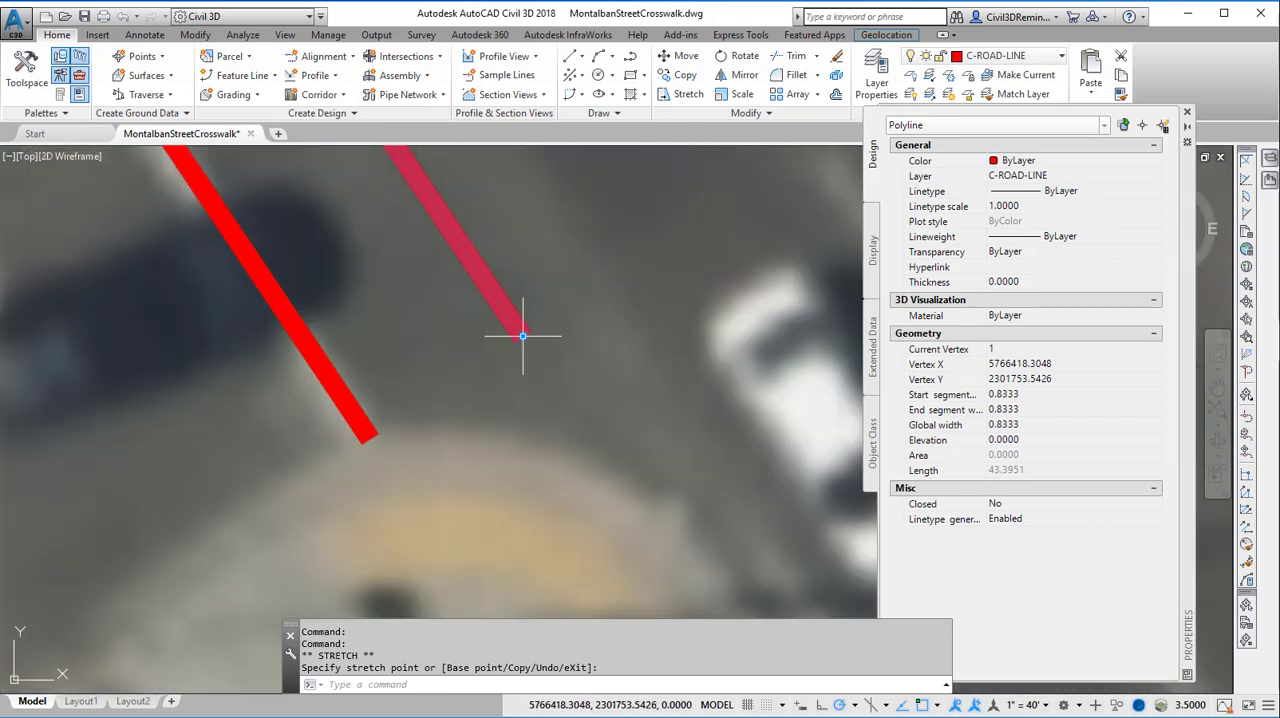
pyautogui.click(522, 336)
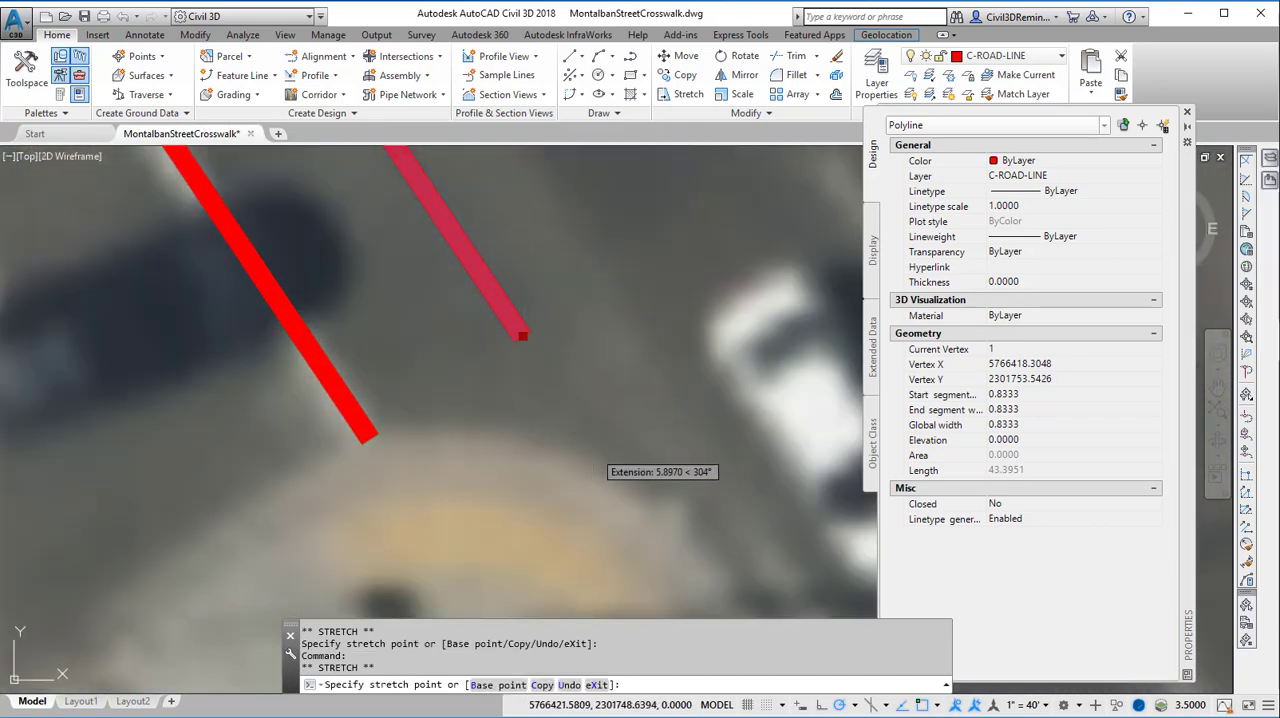
pyautogui.click(594, 446)
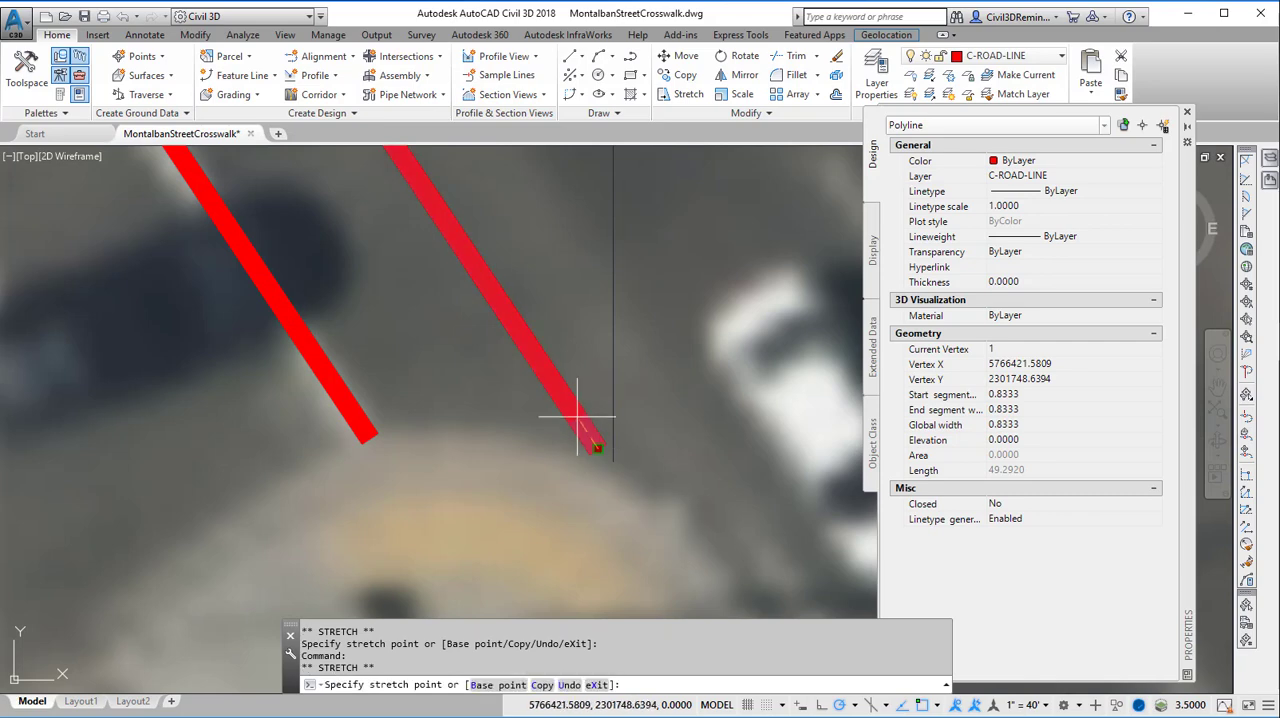
pyautogui.click(577, 417)
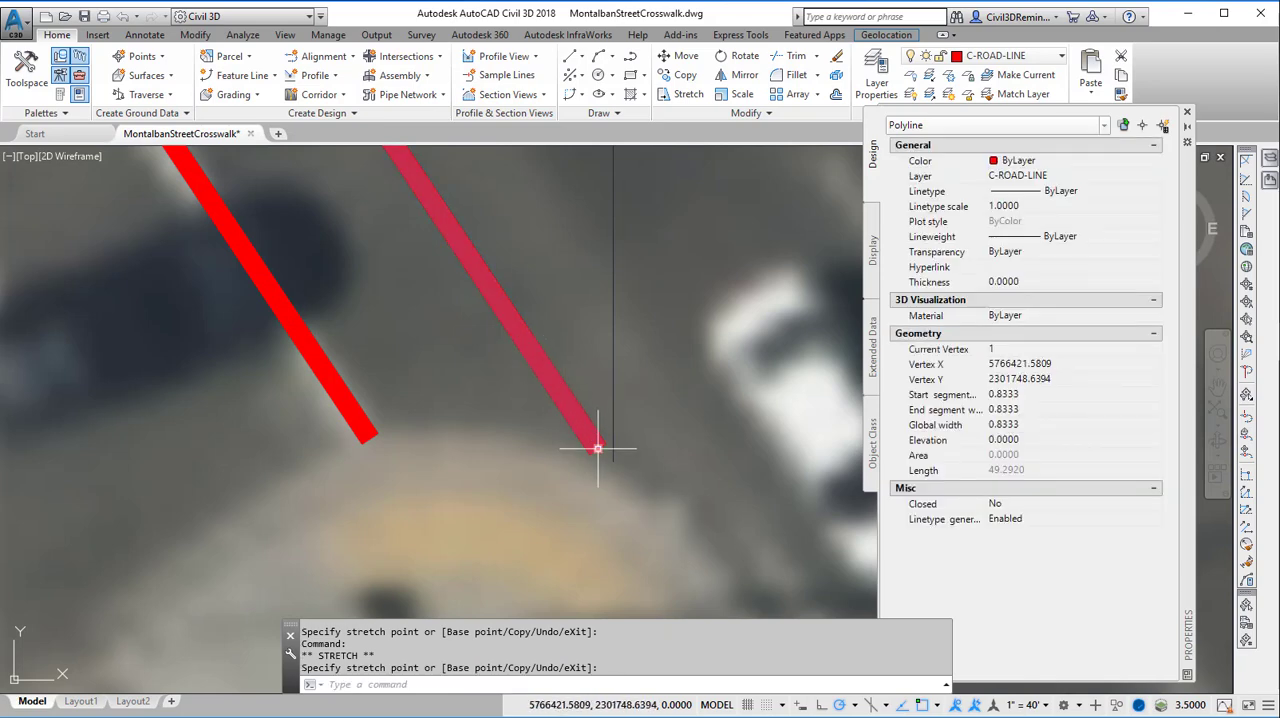
pyautogui.scroll(-2, 657, 502)
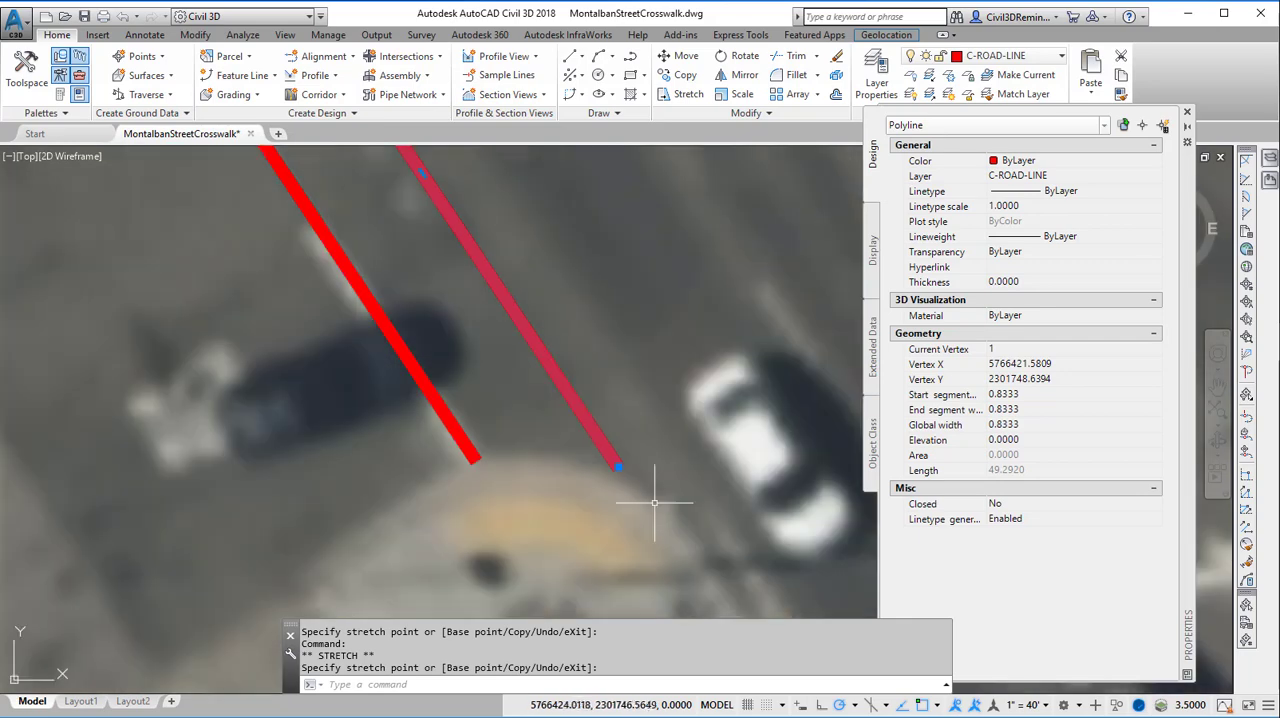
pyautogui.moveTo(480, 292); pyautogui.dragTo(529, 406, button='middle')
pyautogui.scroll(-2, 575, 408)
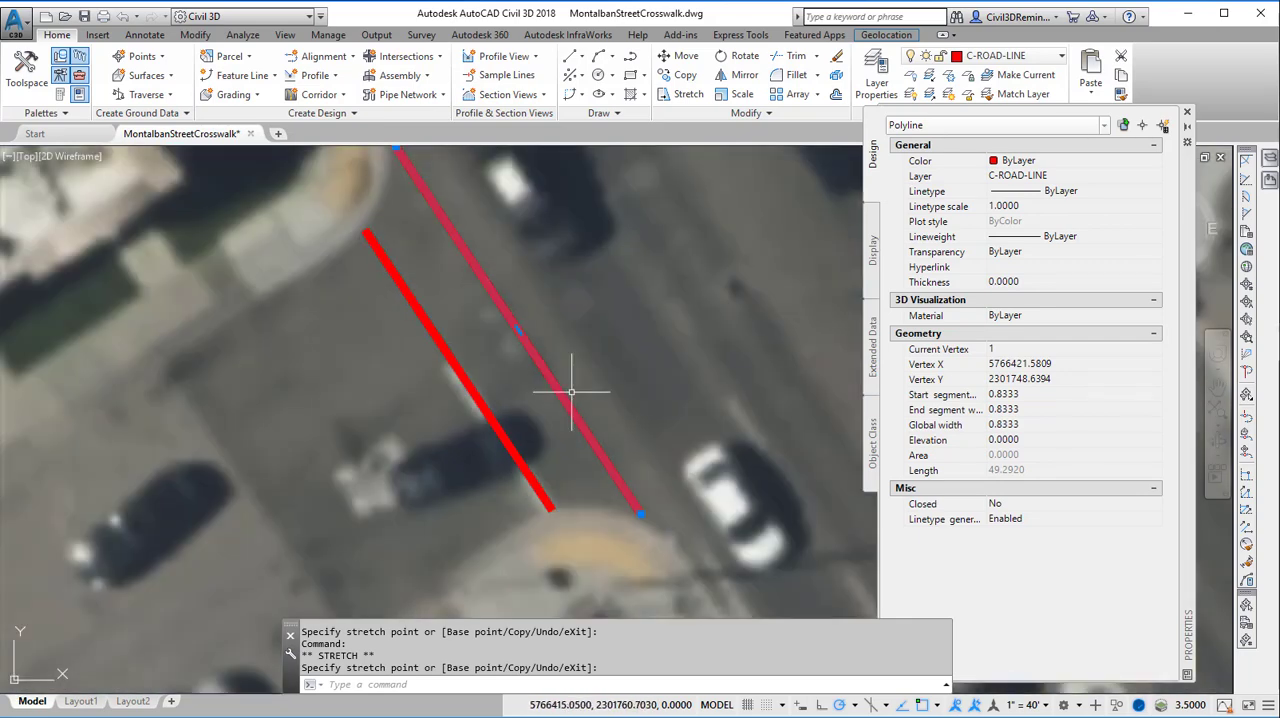
pyautogui.press('Escape')
pyautogui.press('Escape')
pyautogui.moveTo(548, 310); pyautogui.dragTo(557, 335, button='middle')
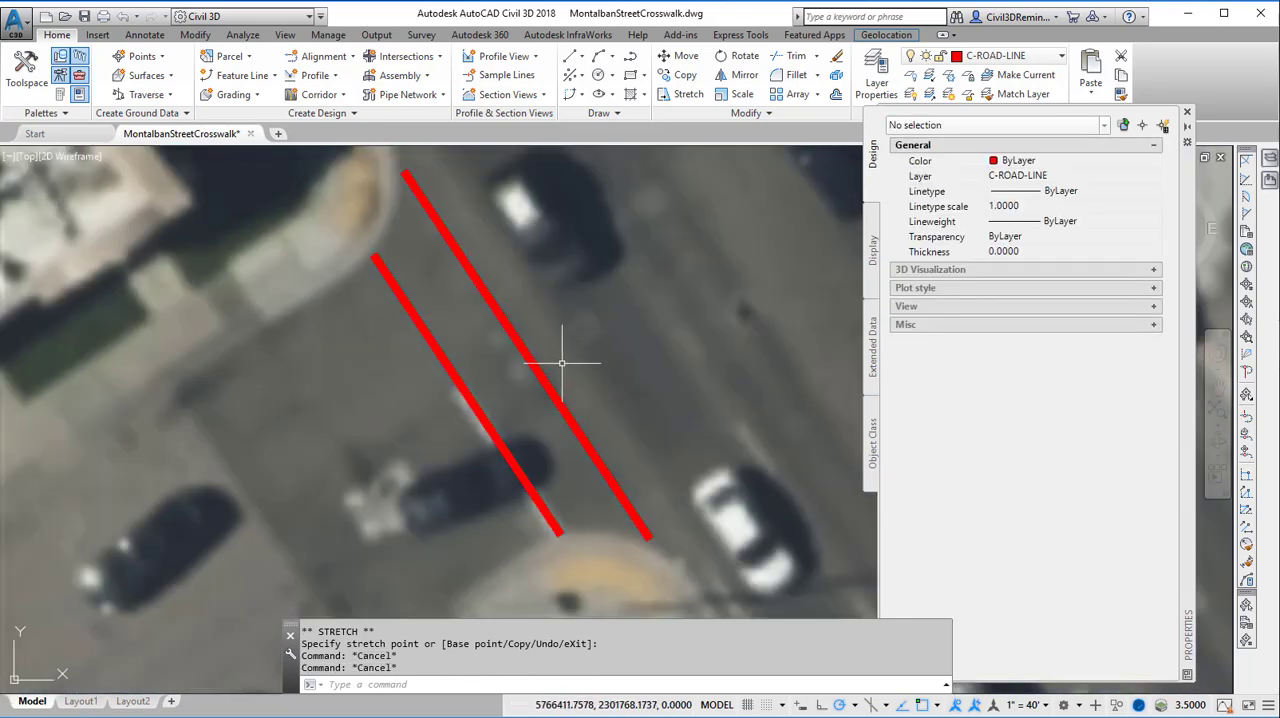
pyautogui.scroll(-2, 501, 321)
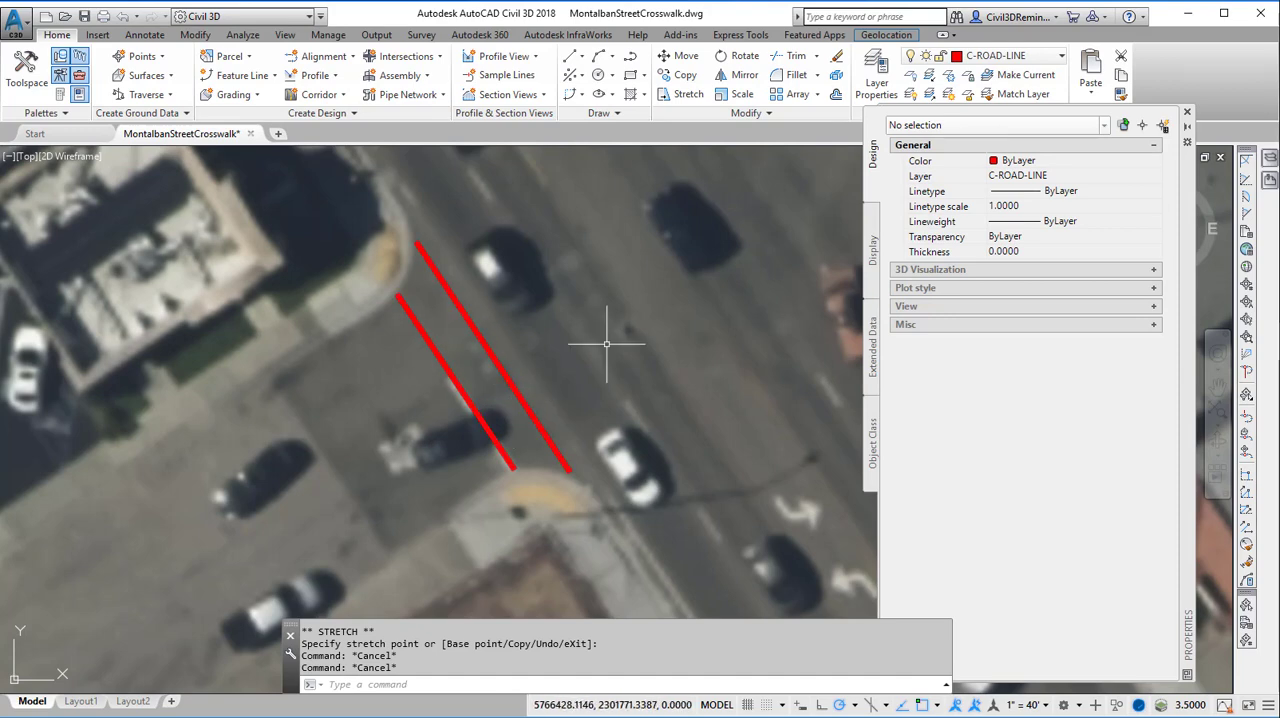